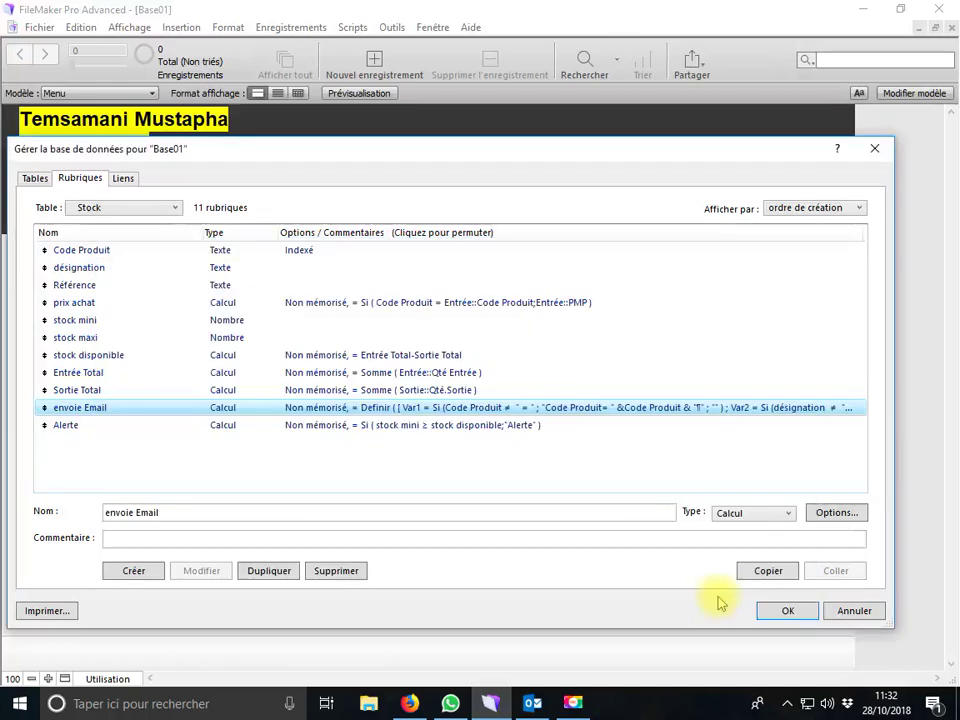
Accept the Stock table's 11 fields, including the envoie Email and Alerte calculations, and close database management
left_click(785, 612)
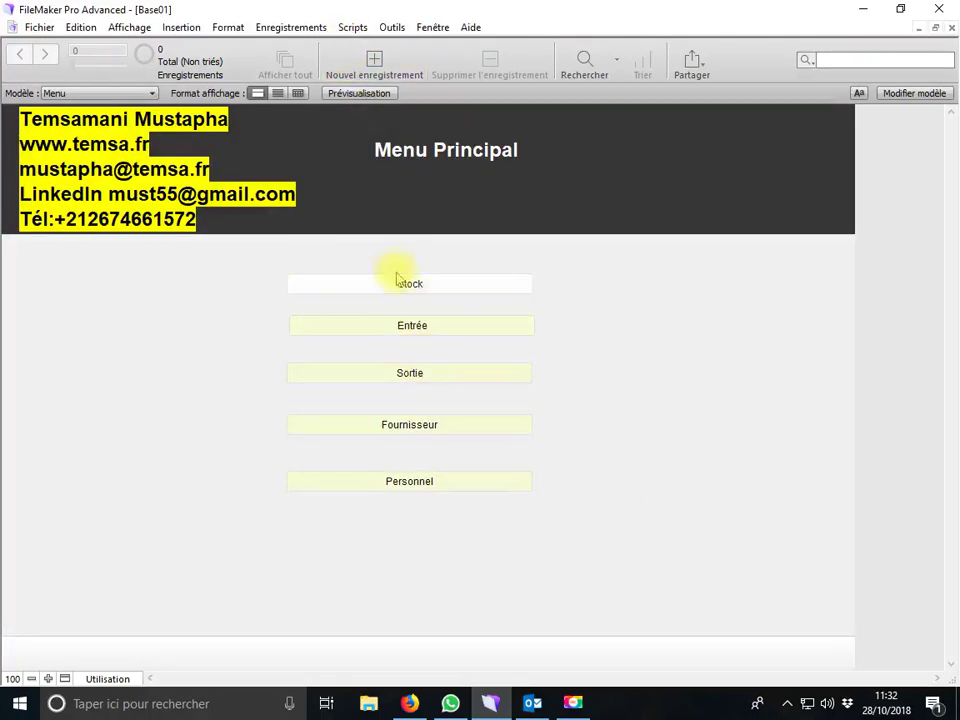
Fetch new mail in Outlook and delete the four Essaie alert messages from the first inbox
left_click(533, 701)
left_click(43, 90)
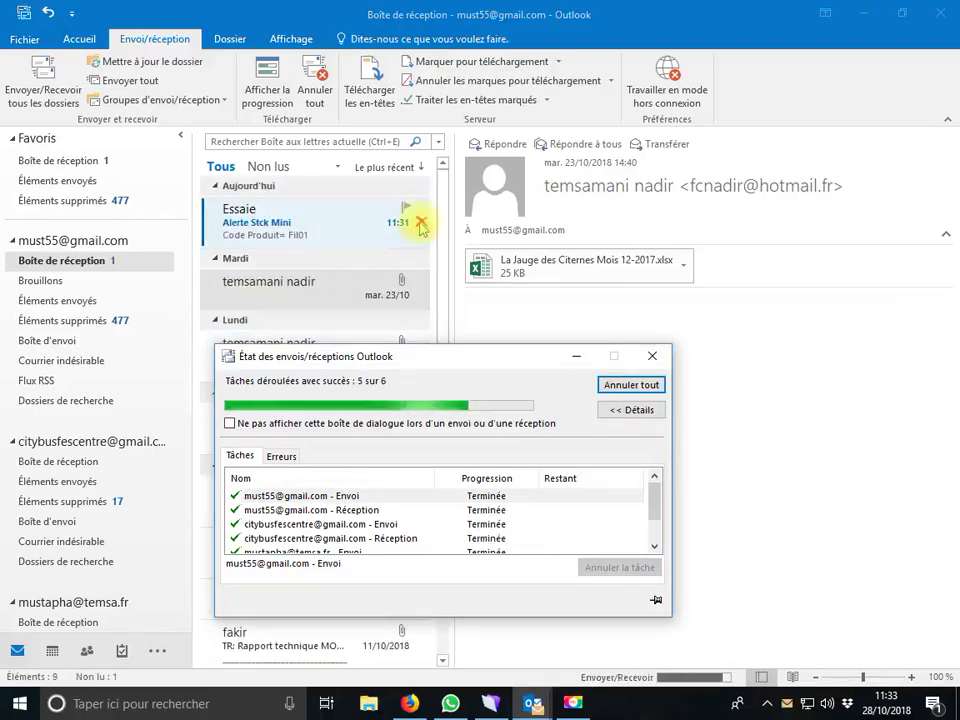
left_click(421, 223)
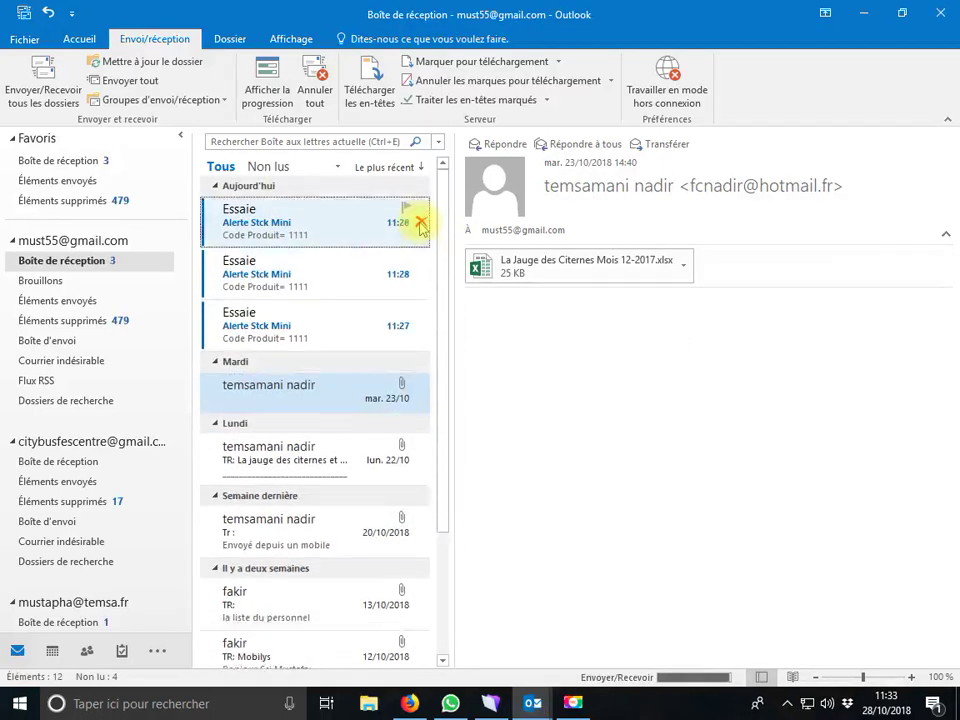
left_click(421, 223)
left_click(421, 223)
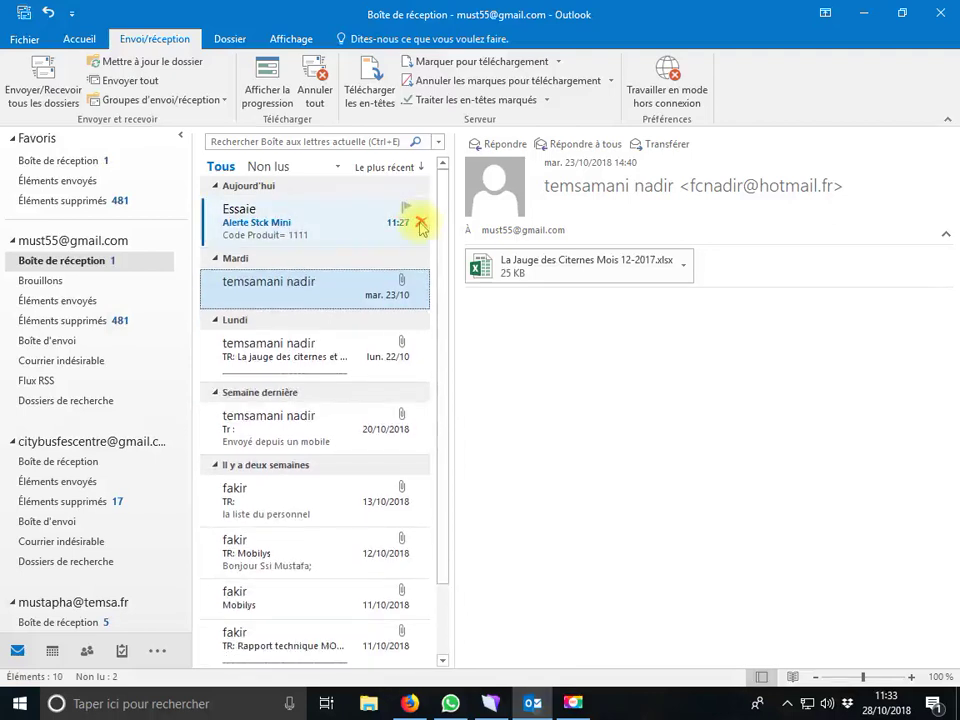
left_click(419, 225)
scroll(135, 588, "down", 3)
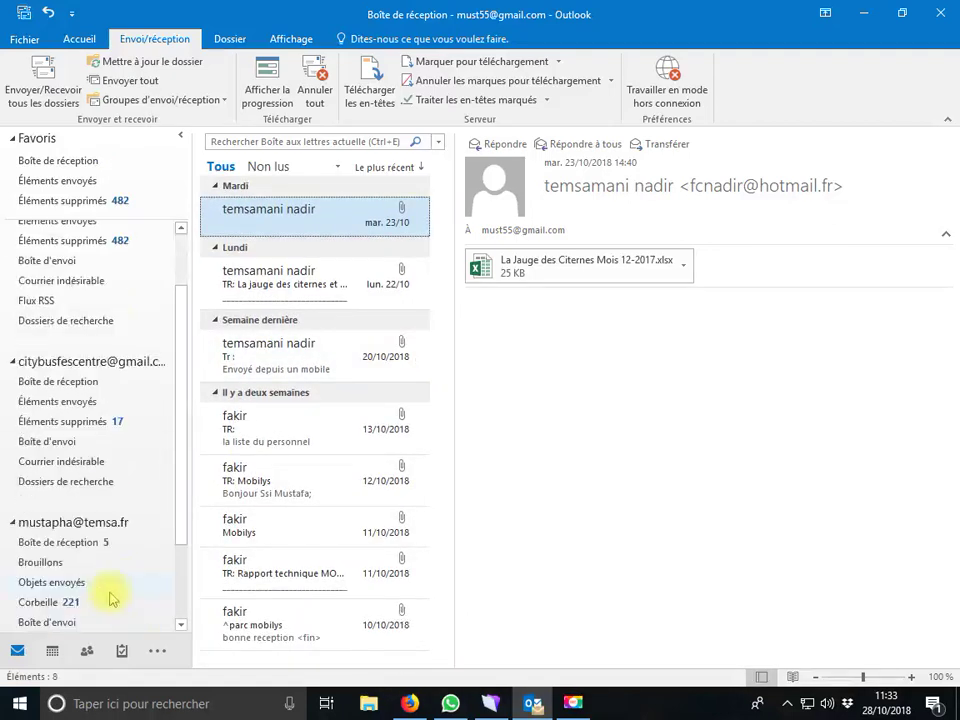
Delete the four Essaie alert messages from the other account's inbox
left_click(90, 544)
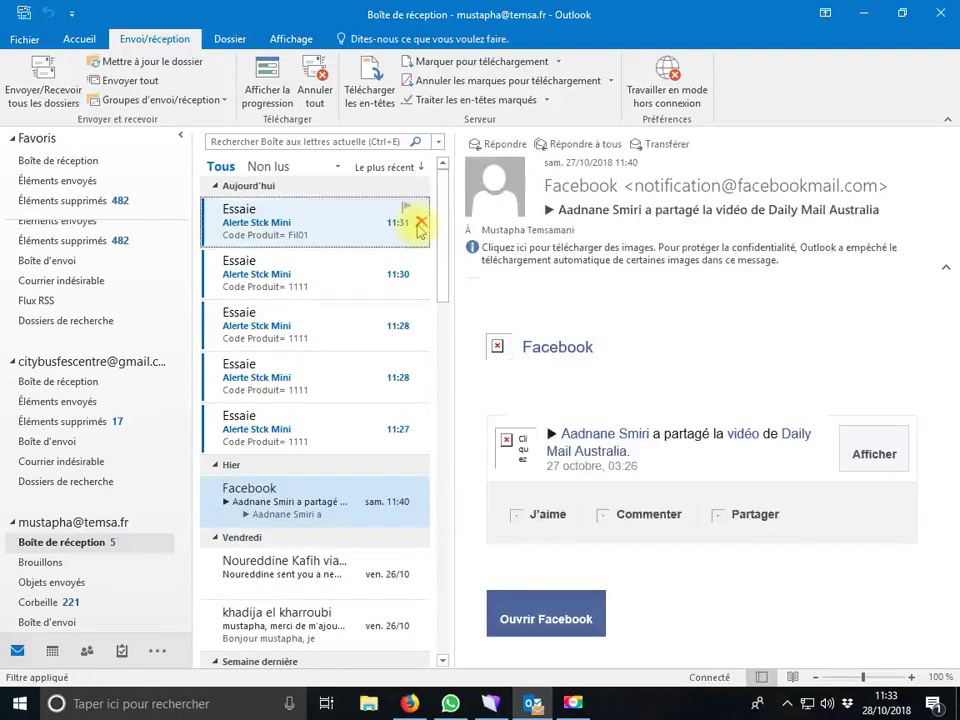
left_click(420, 220)
left_click(420, 222)
left_click(420, 222)
left_click(420, 222)
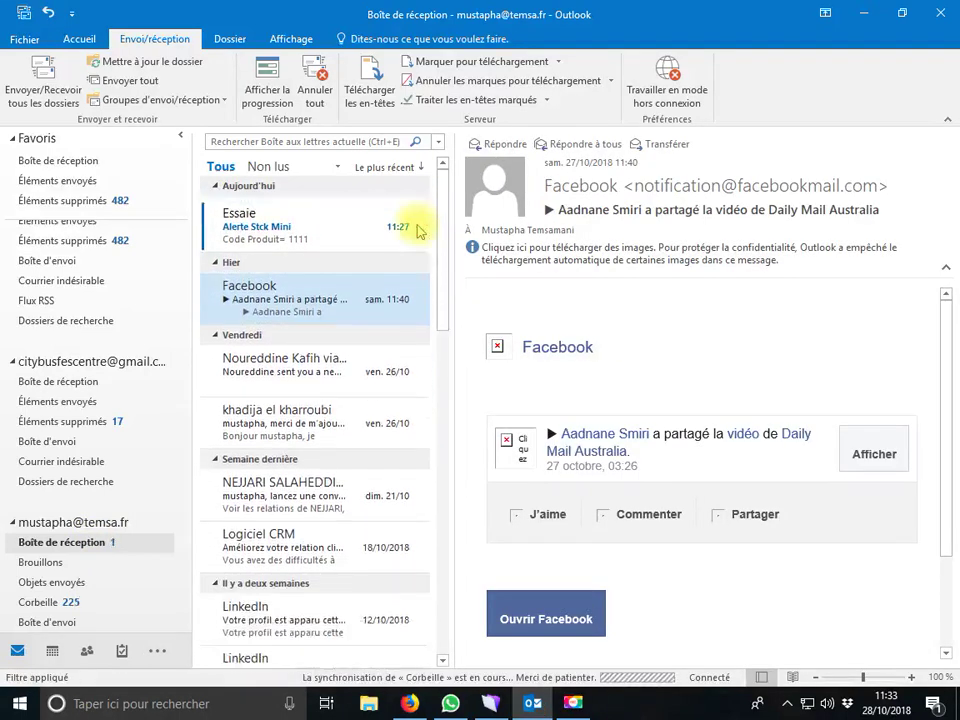
left_click(420, 222)
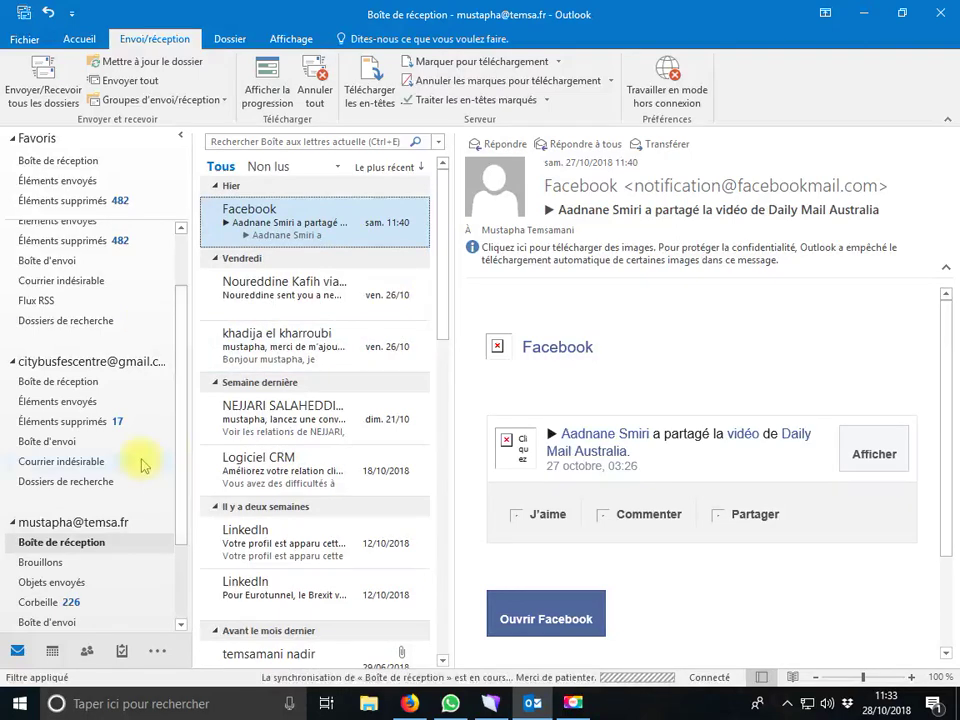
scroll(148, 457, "up", 2)
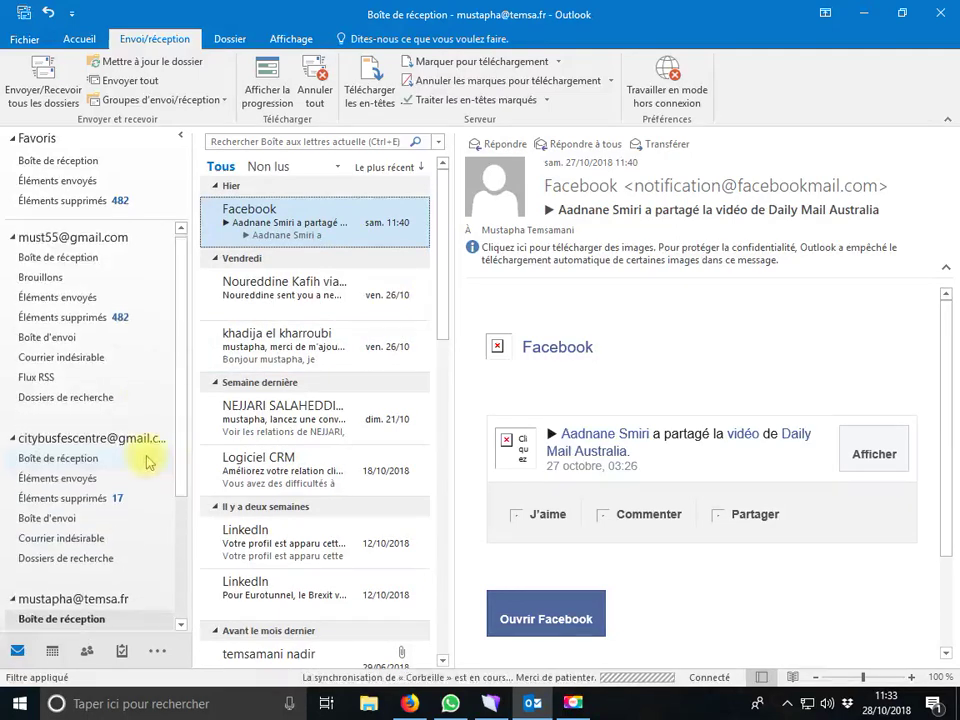
Check the remaining account inboxes, then minimize Outlook to return to FileMaker
left_click(22, 241)
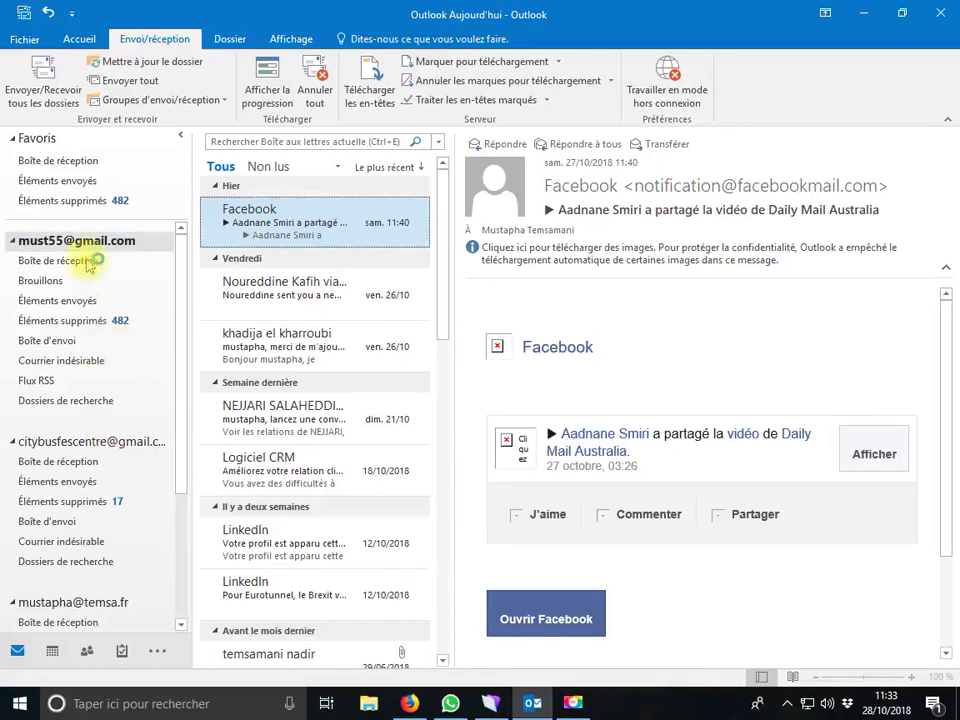
left_click(13, 242)
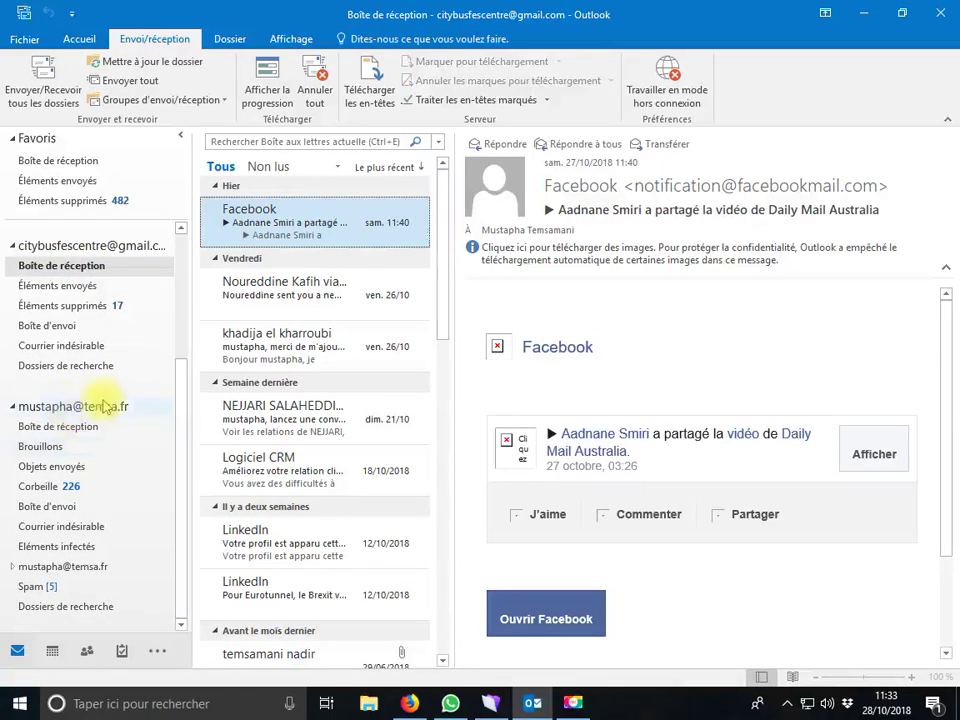
scroll(162, 355, "up", 3)
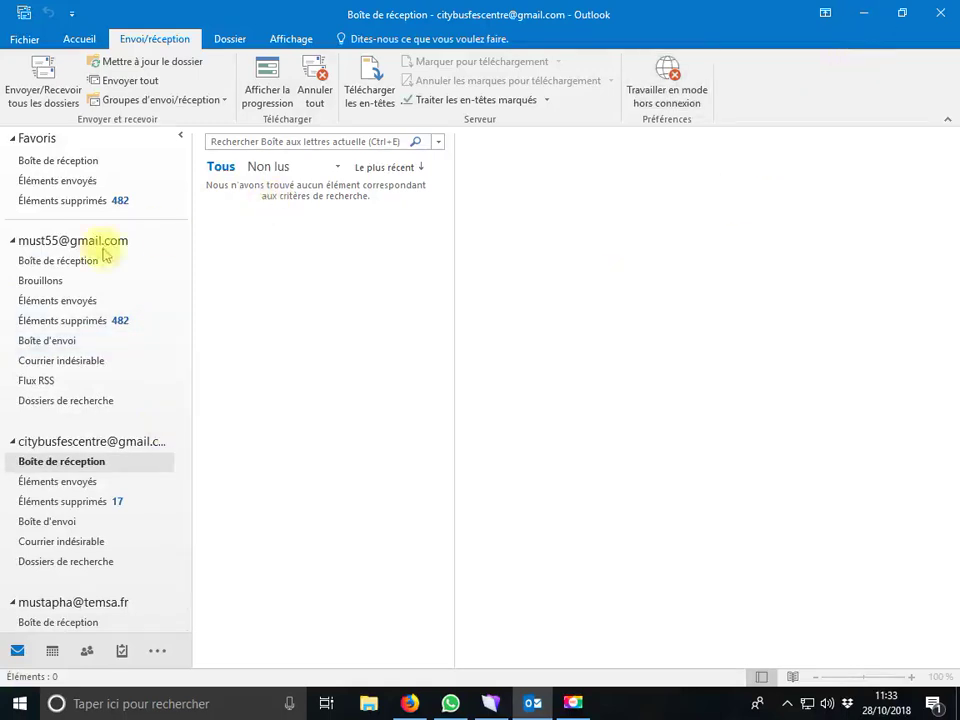
left_click(62, 262)
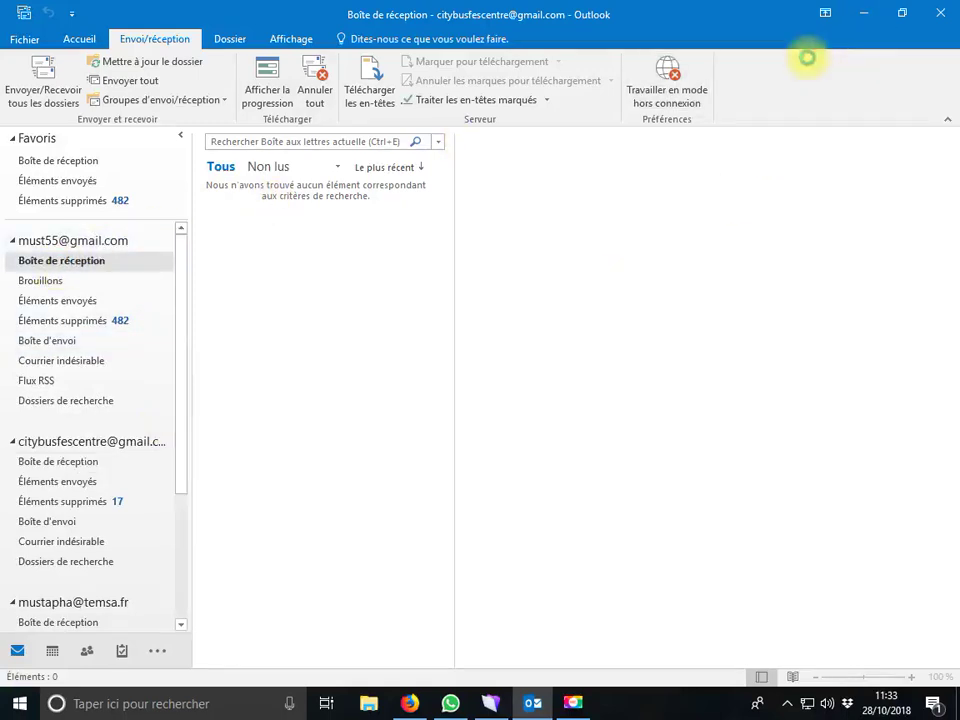
left_click(862, 13)
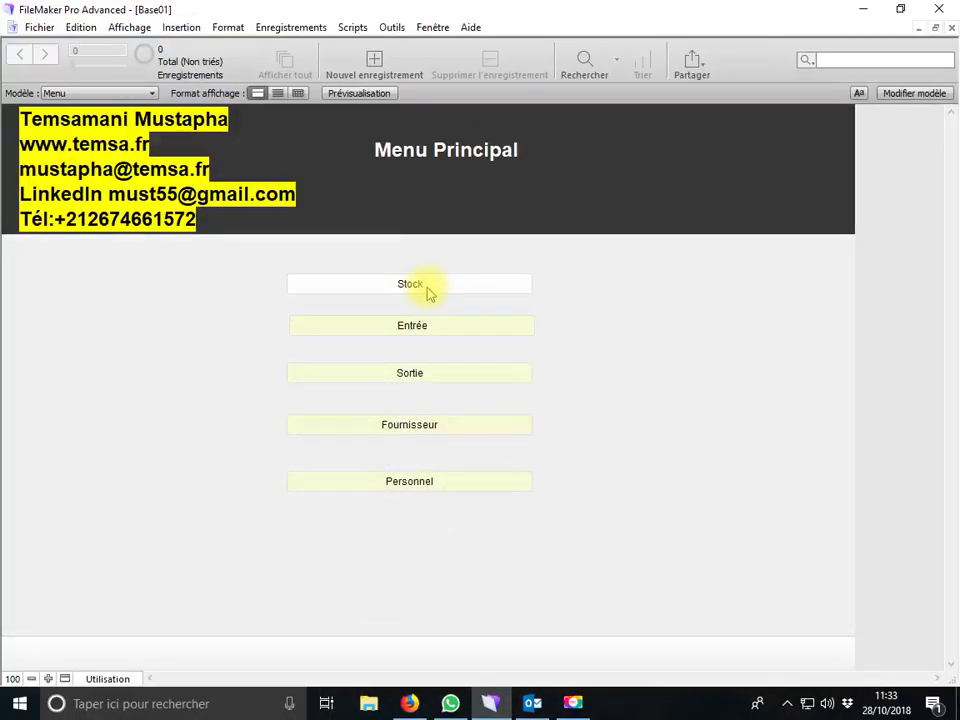
Open the Stock form on the Gasoil record 1111 flagged Alert, then bring Outlook back up
left_click(428, 290)
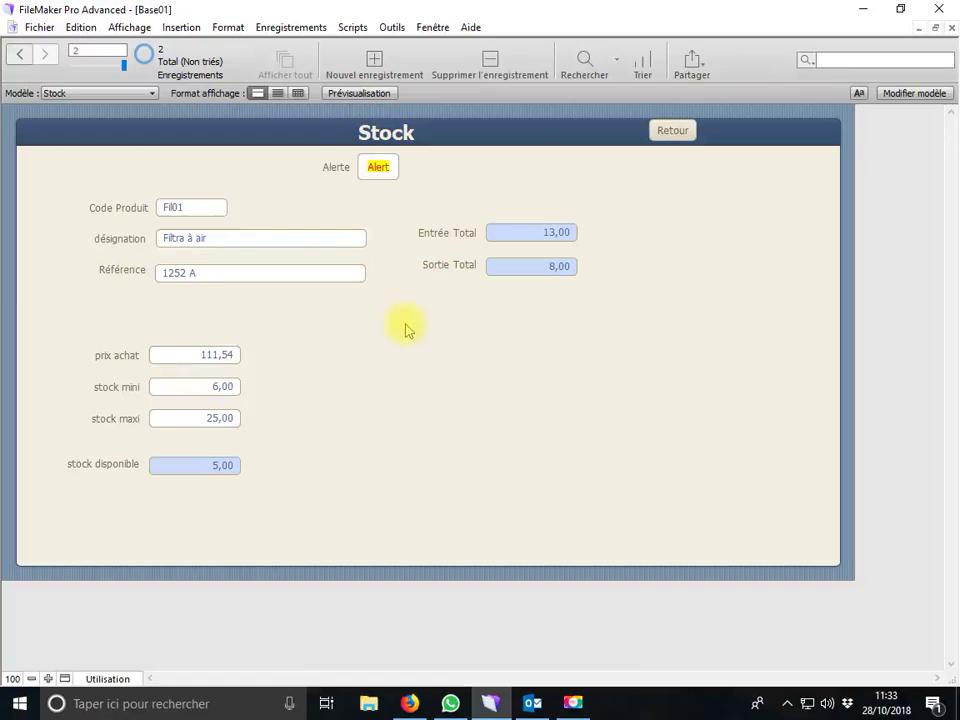
key("ctrl+Up")
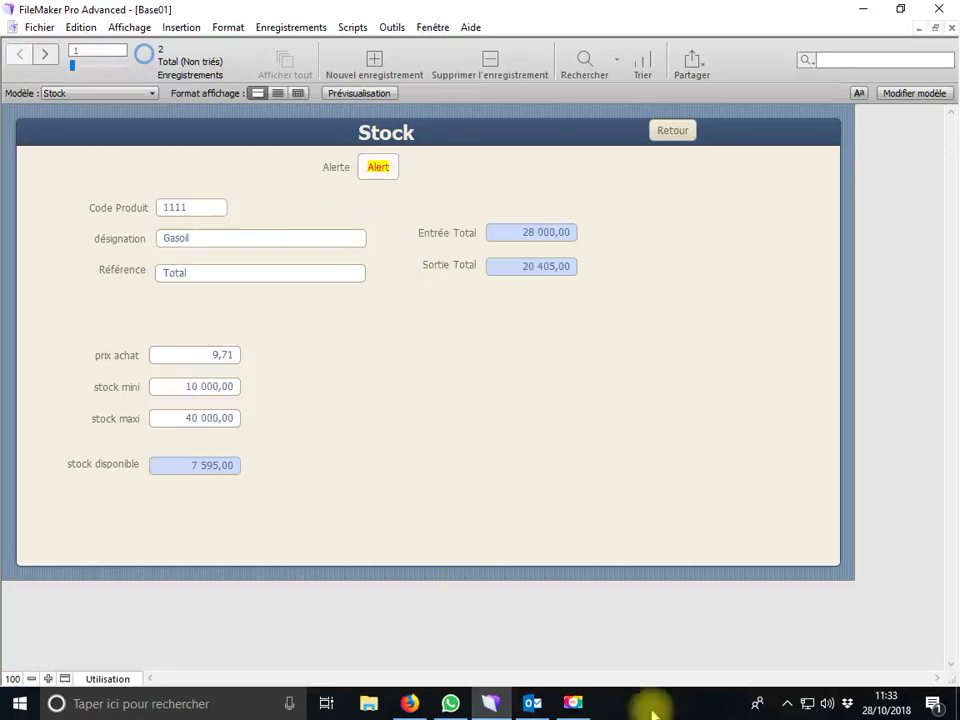
left_click(532, 705)
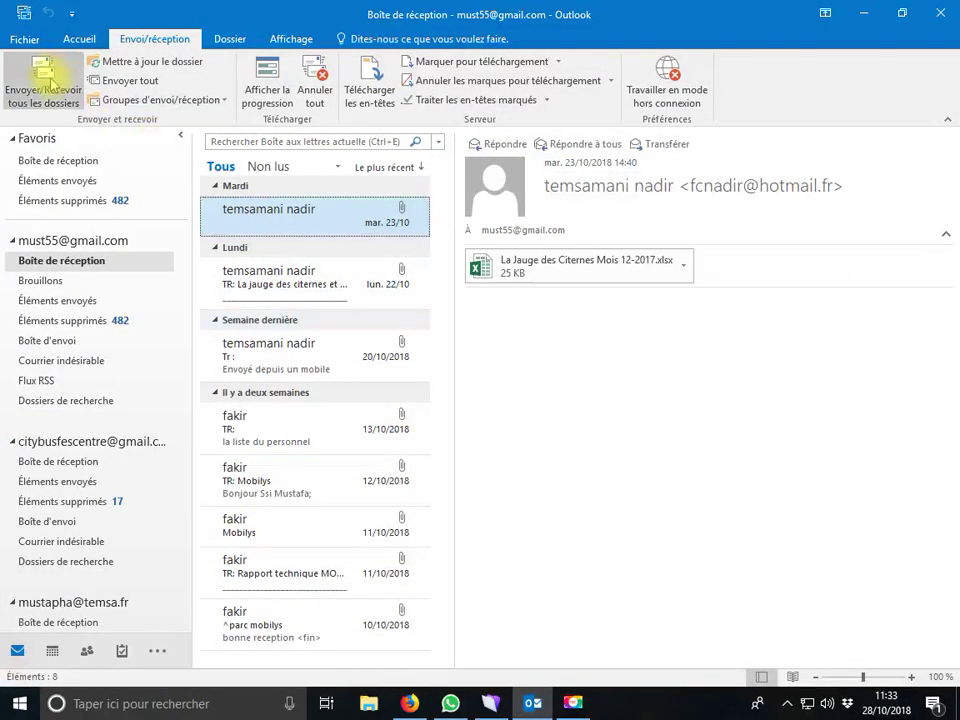
Receive mail and read the Alerte Stock Mini messages for 1111 and Fil01 in the first inbox
left_click(44, 88)
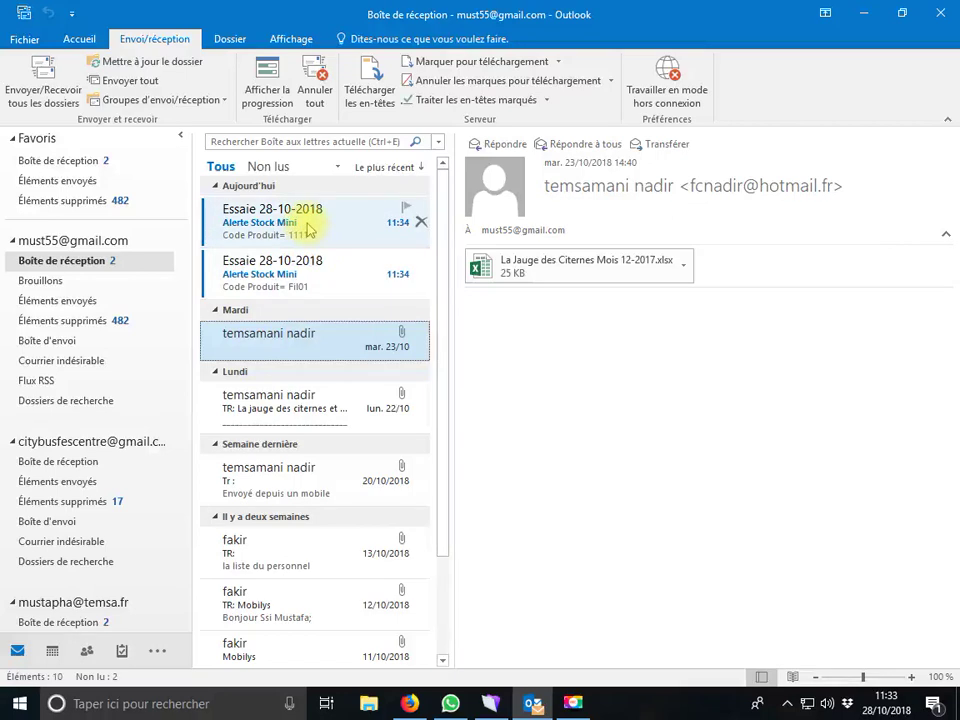
left_click(309, 229)
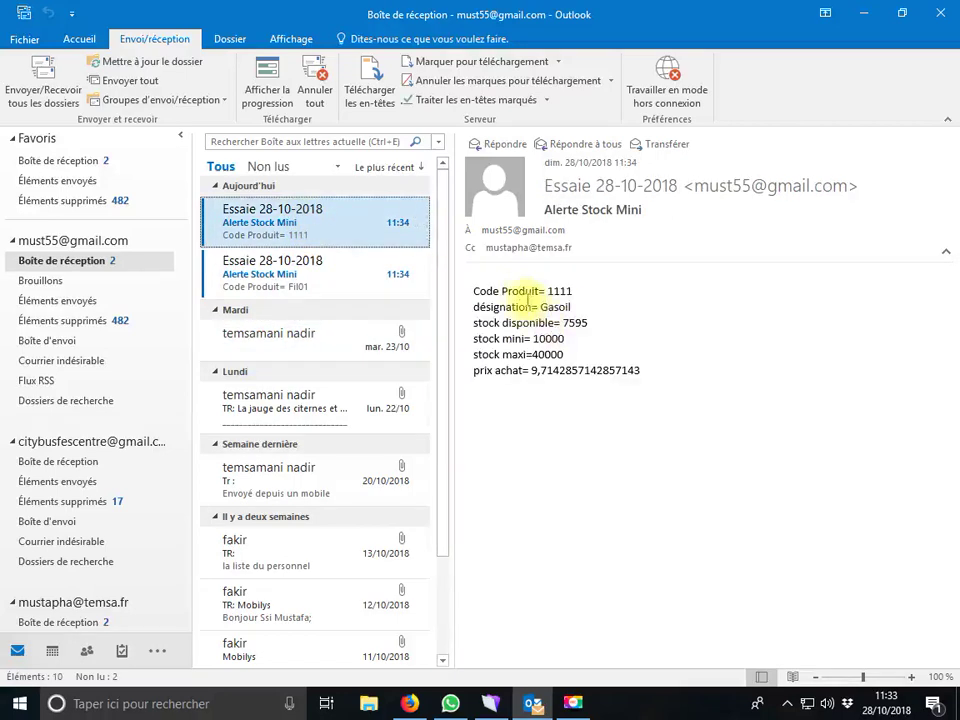
left_click(402, 267)
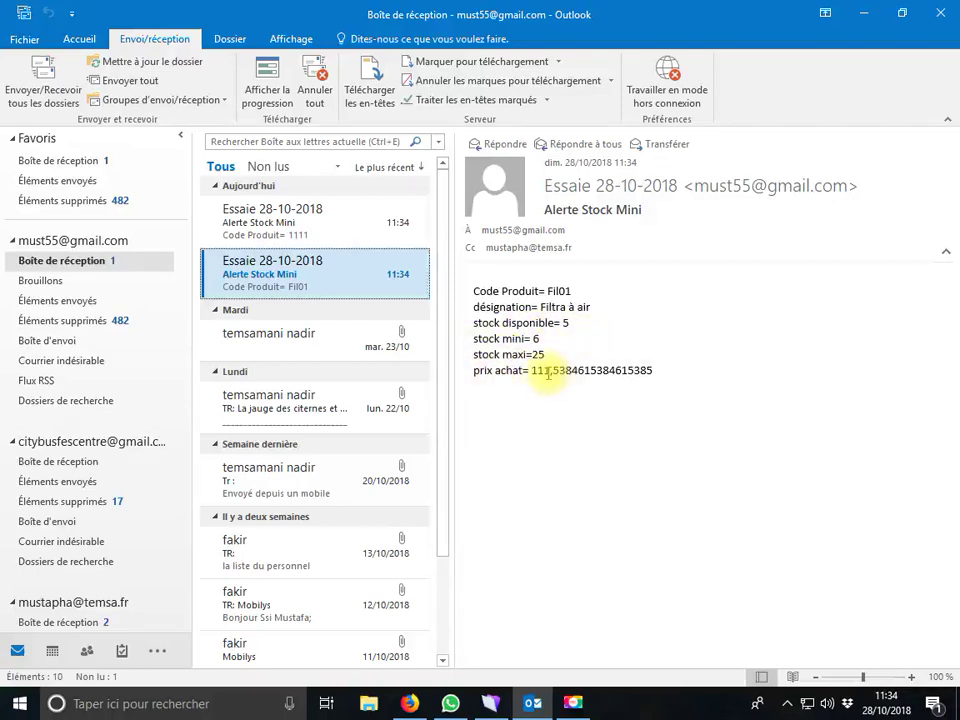
left_click(548, 372)
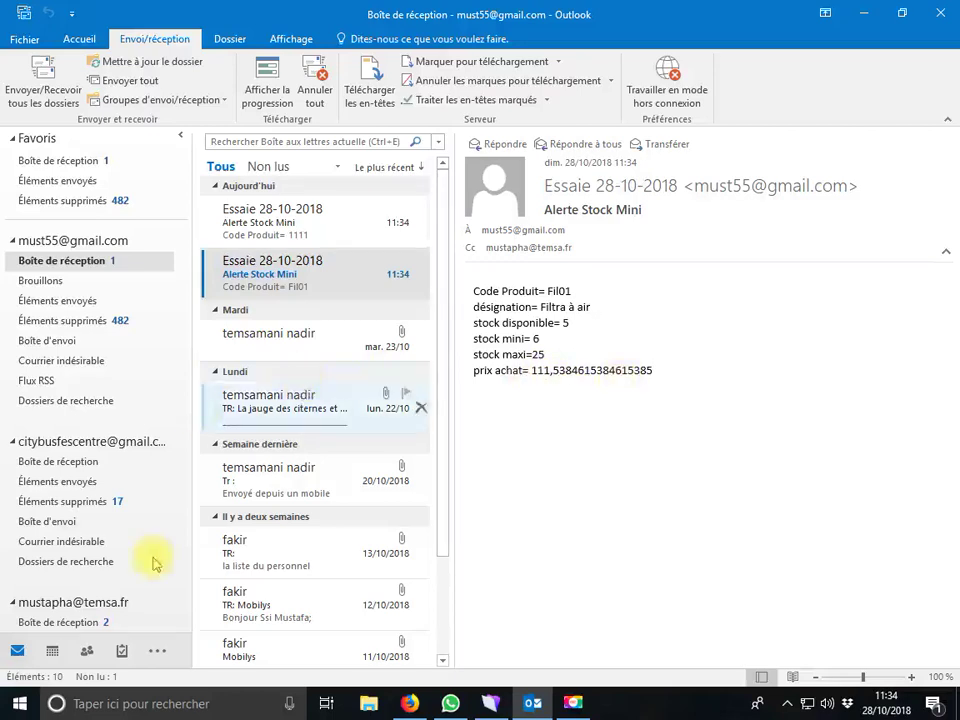
Read the same 1111 and Fil01 alerts in the other inbox, then minimize Outlook
left_click(100, 620)
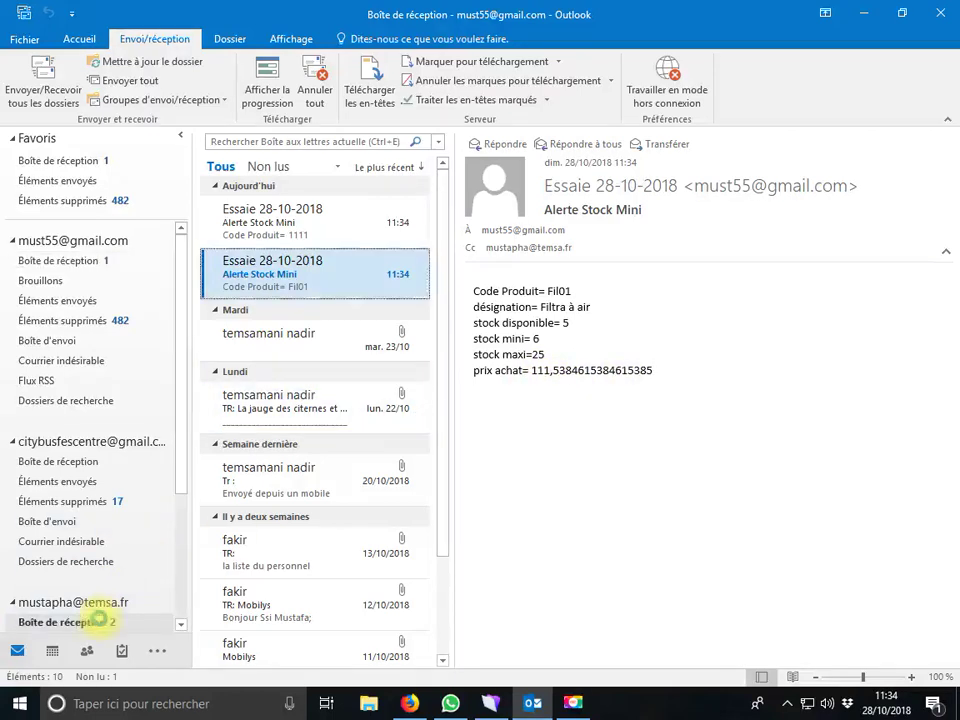
left_click(303, 234)
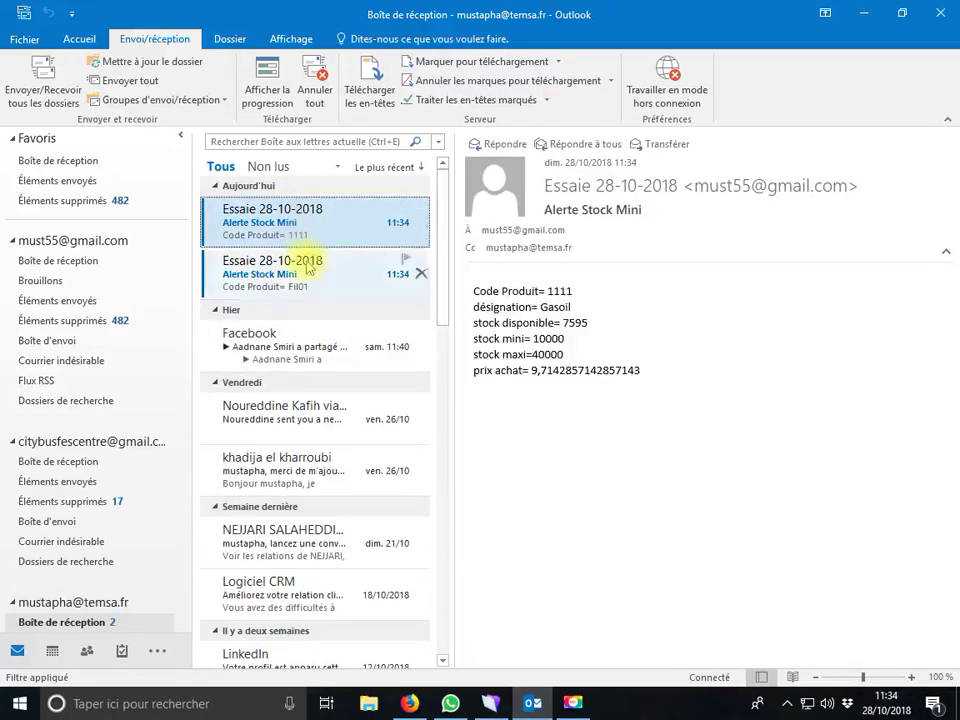
left_click(308, 268)
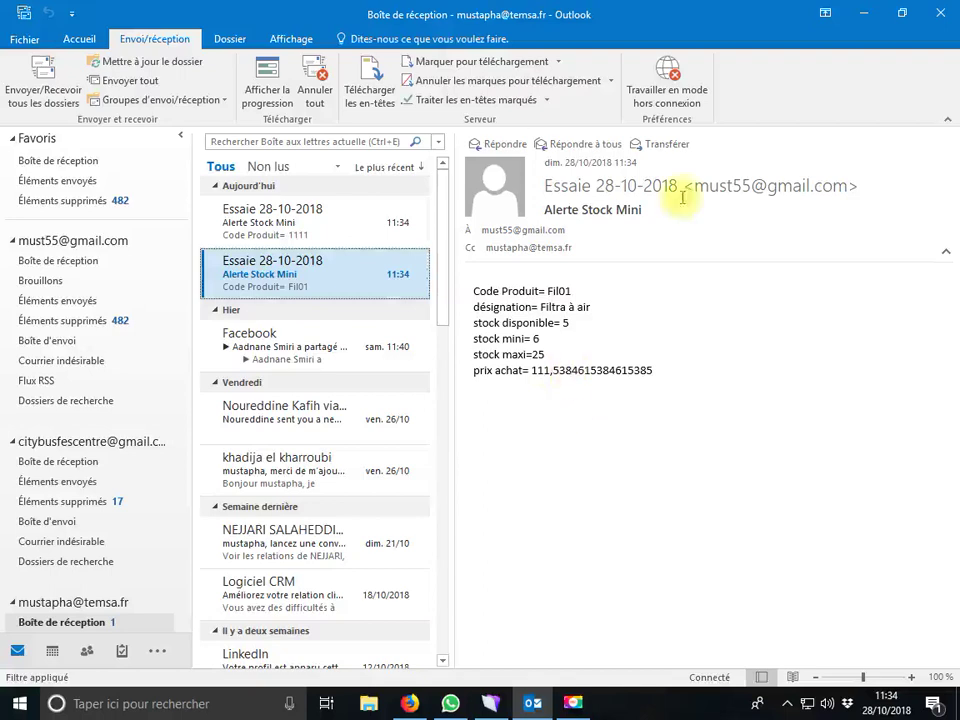
left_click(862, 13)
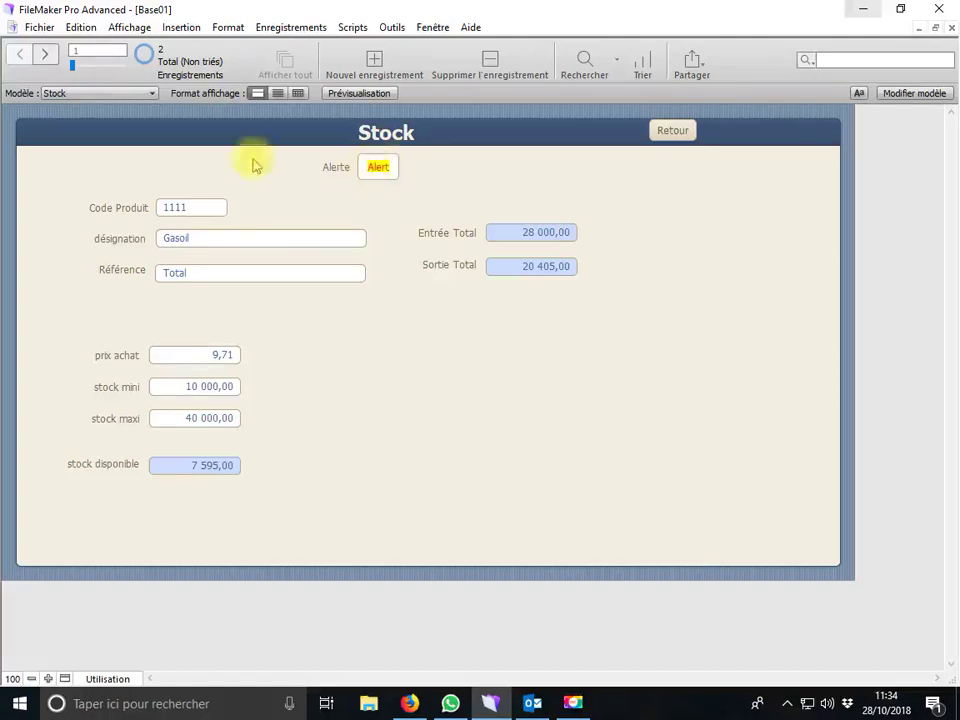
Open the Stock Alerte calculation formula and select its "Alerte" result text
left_click(38, 27)
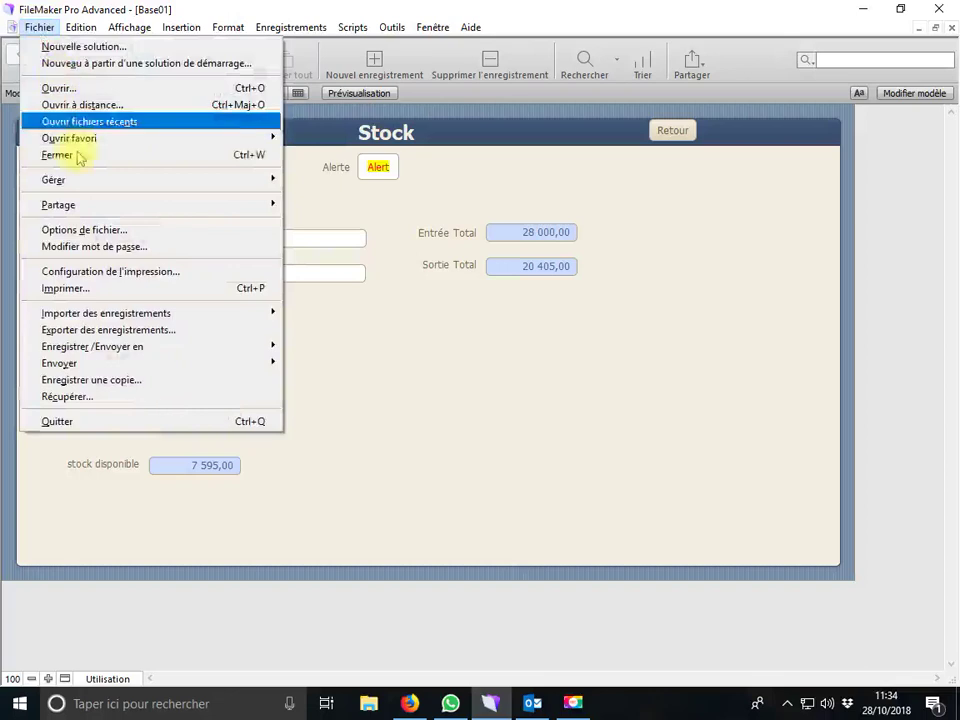
mouse_move(200, 181)
left_click(325, 182)
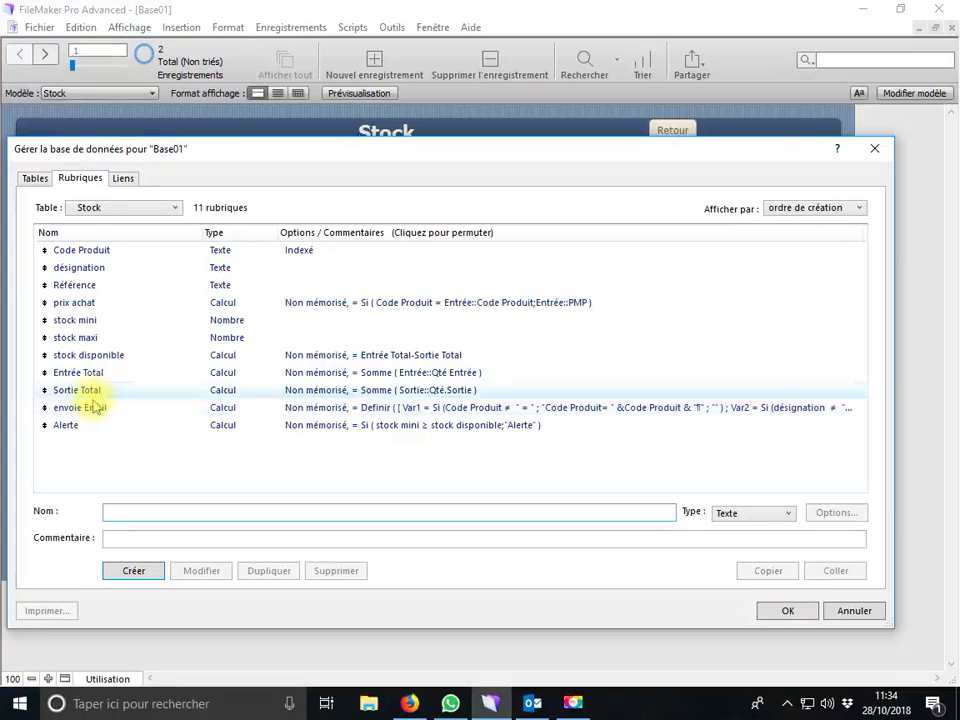
double_click(108, 430)
left_click(493, 325)
left_click_drag(494, 299, 534, 298)
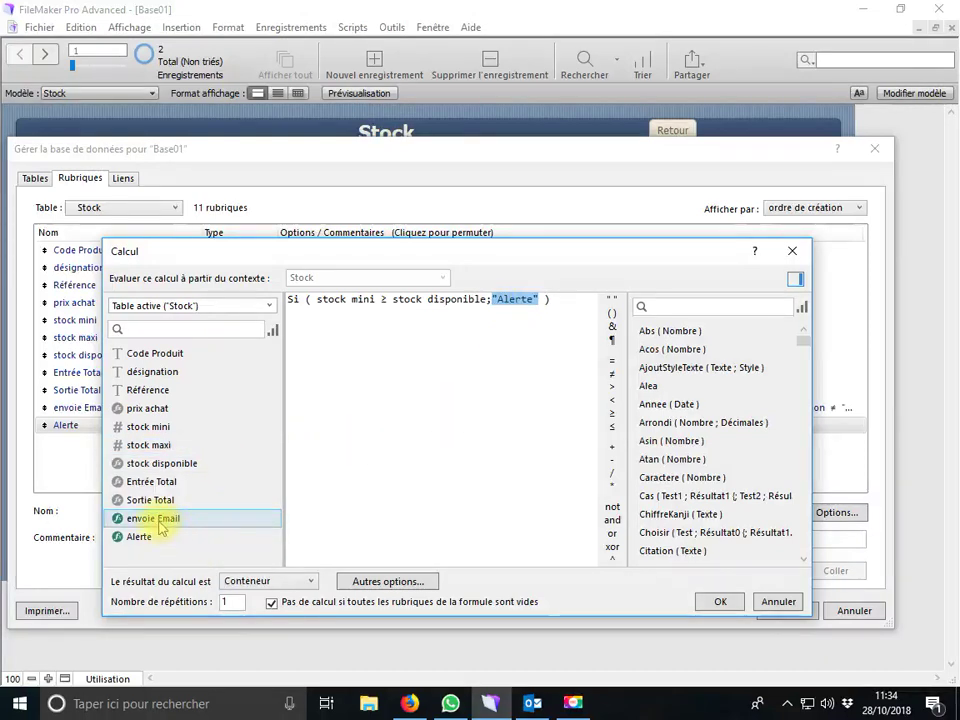
Replace that text with remplace2 2::G_mult 1 and save the field changes
left_click(240, 307)
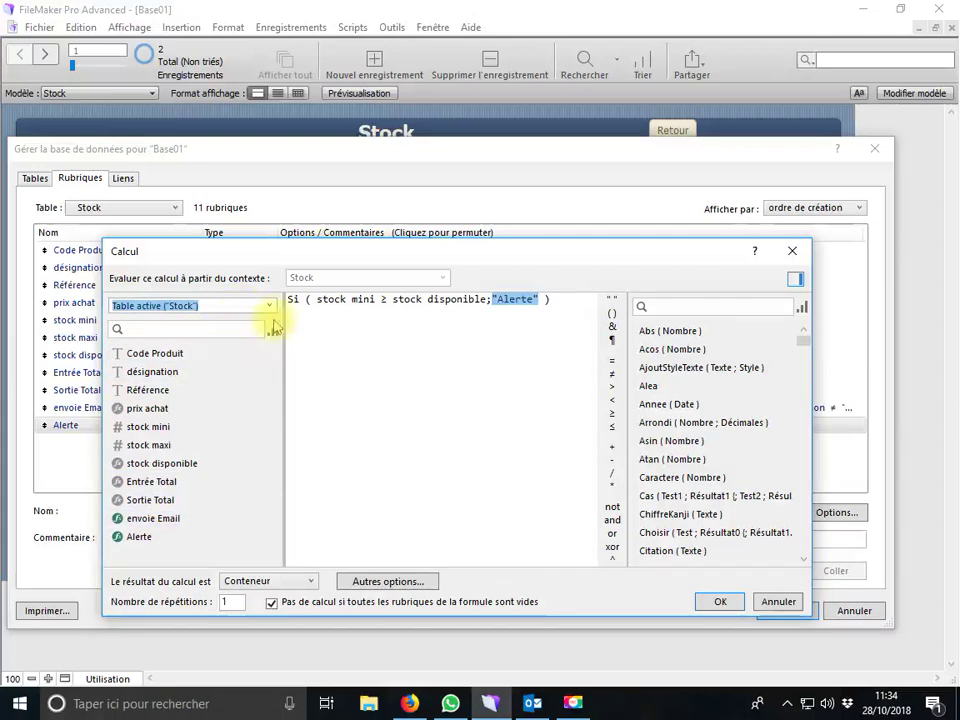
left_click(270, 311)
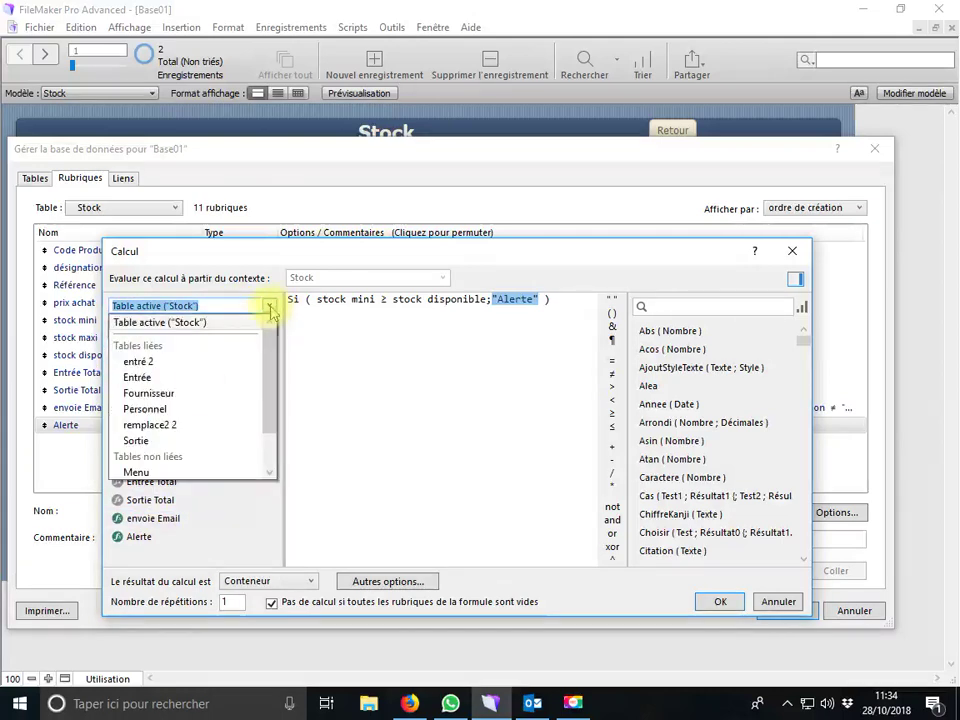
left_click(266, 424)
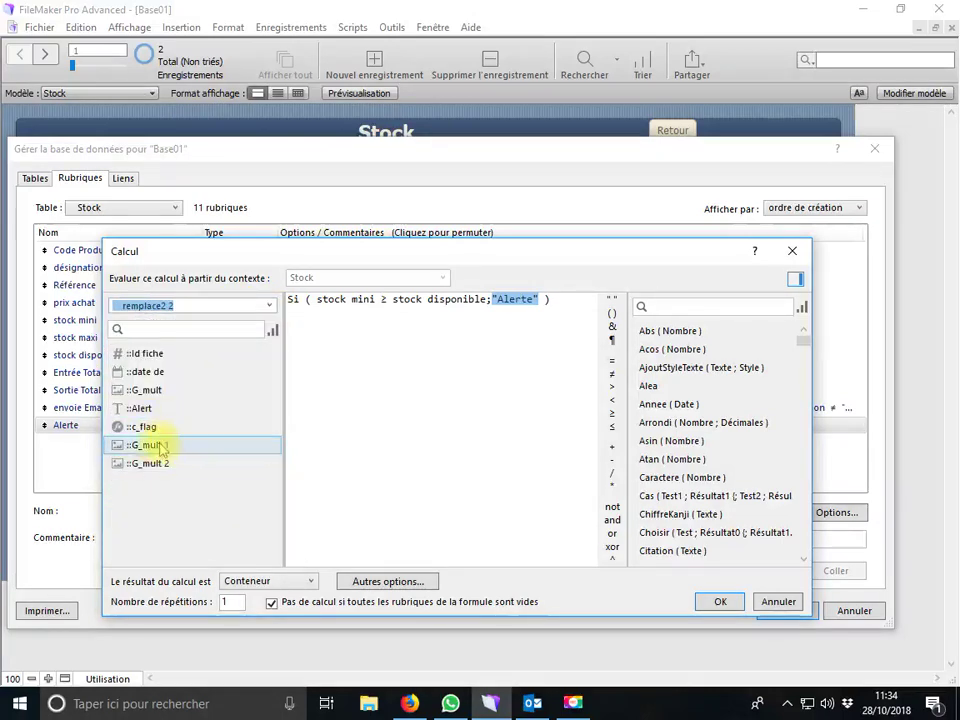
double_click(171, 444)
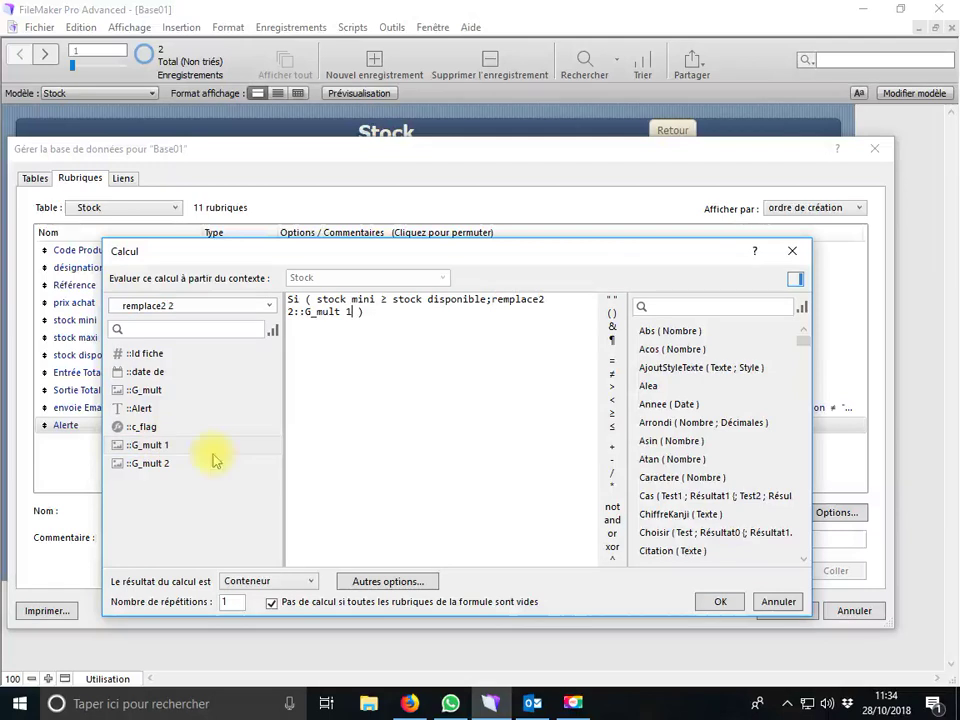
left_click(720, 602)
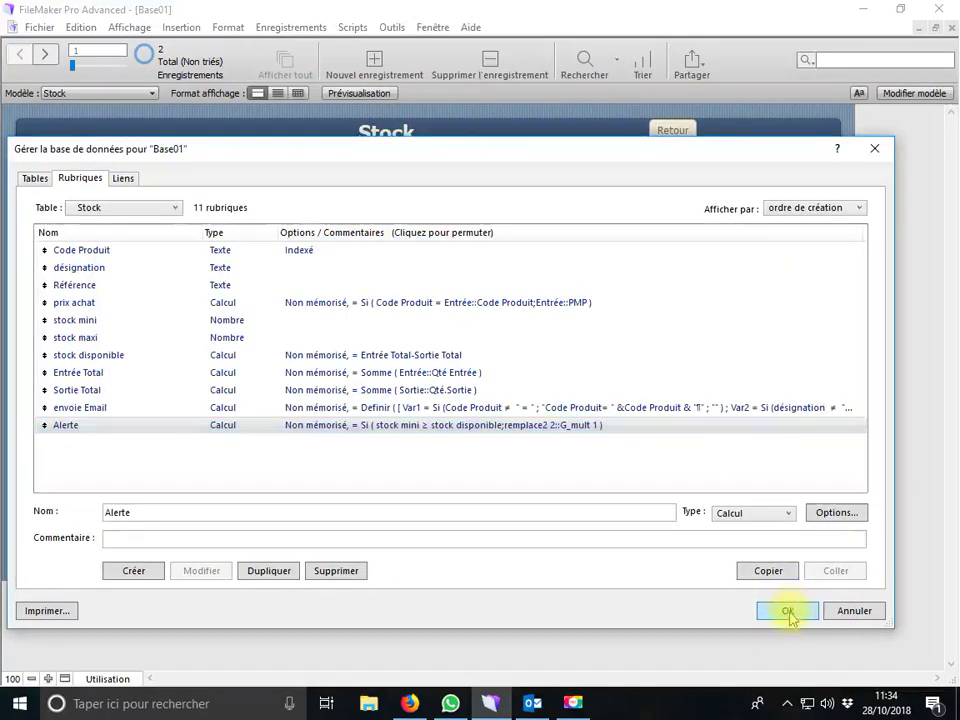
left_click(788, 611)
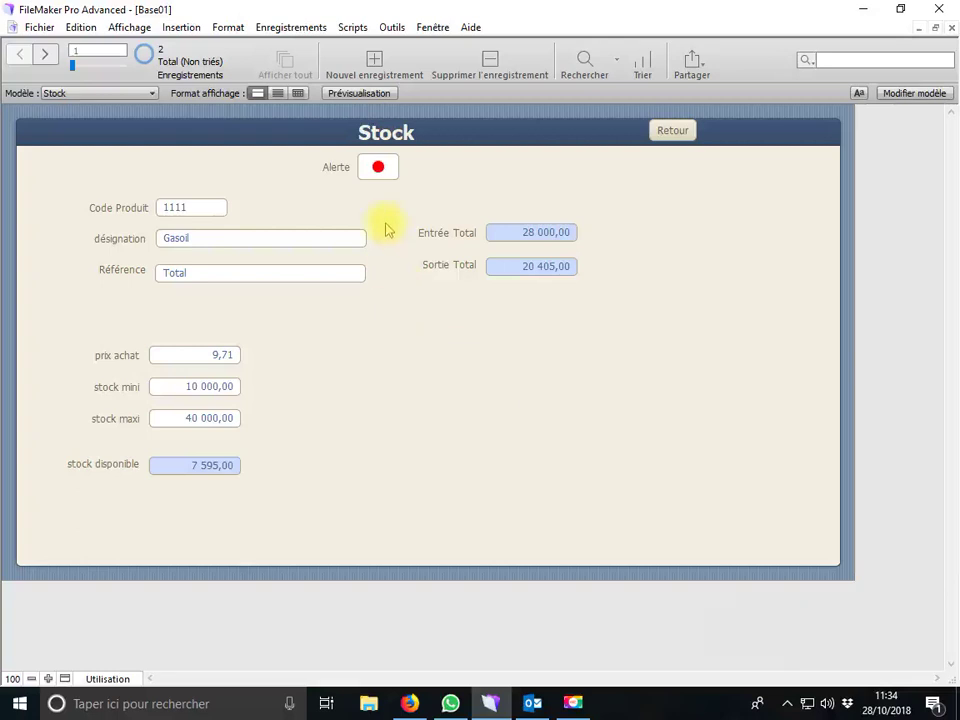
Check the next stock record's Alerte image, then return to the menu and open Fournisseur
key("ctrl+Down")
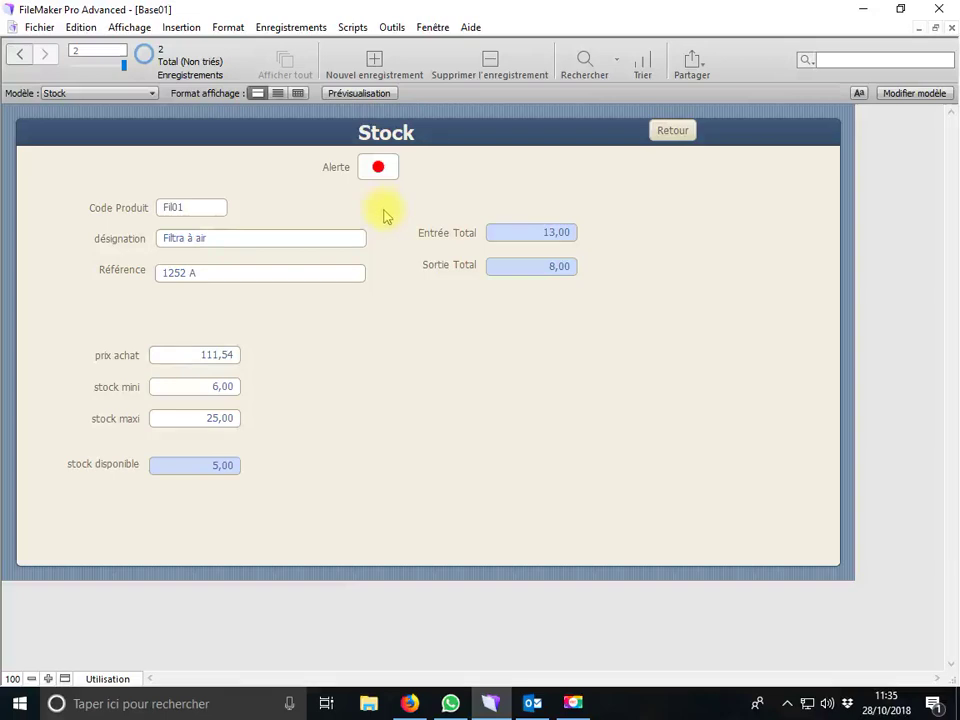
left_click(665, 132)
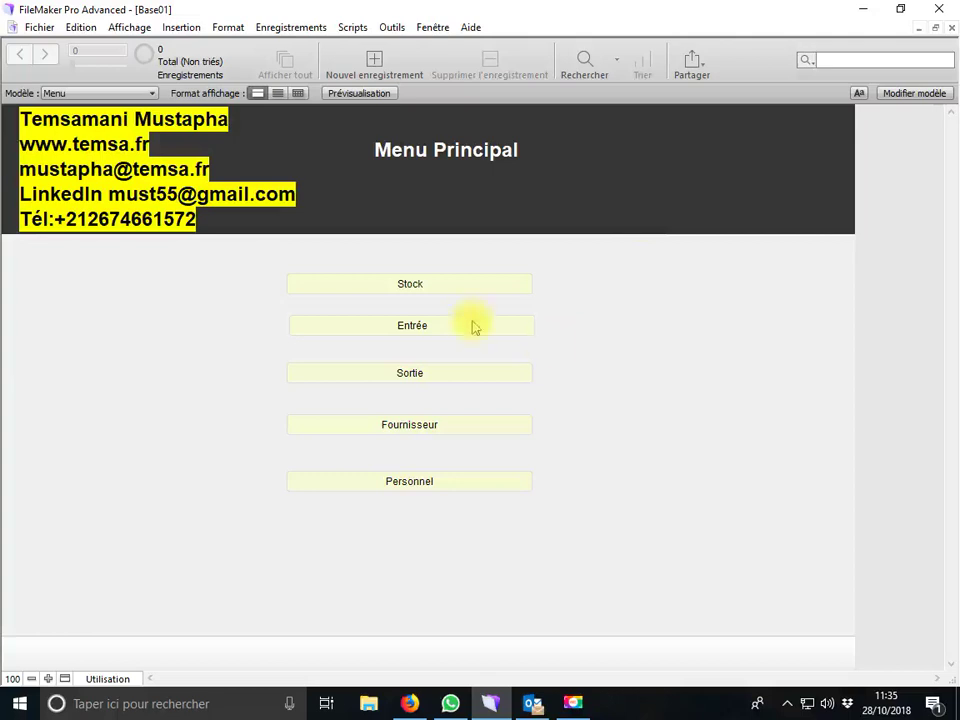
left_click(437, 426)
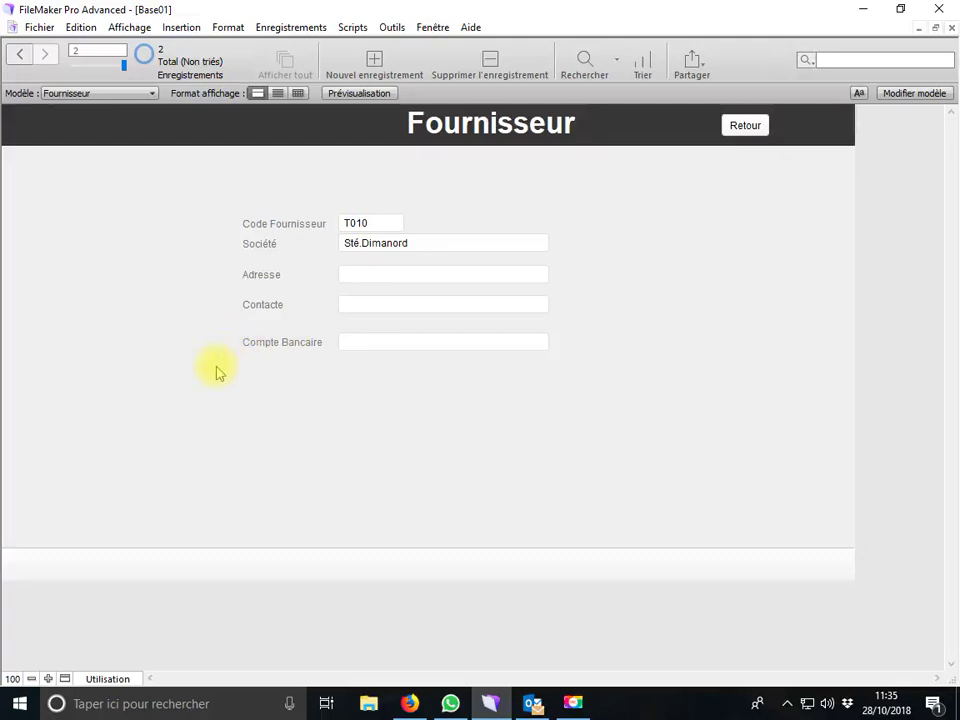
In Modèle mode, move the Adresse, Contacte and Compte Bancaire labels and fields up under Société
left_click(100, 679)
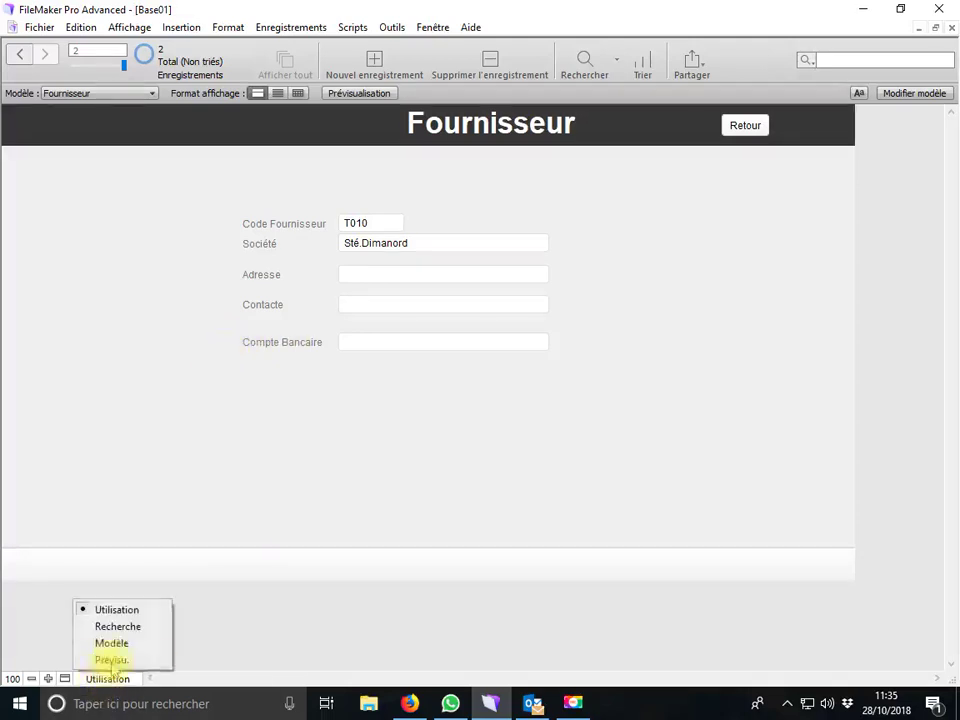
left_click(110, 643)
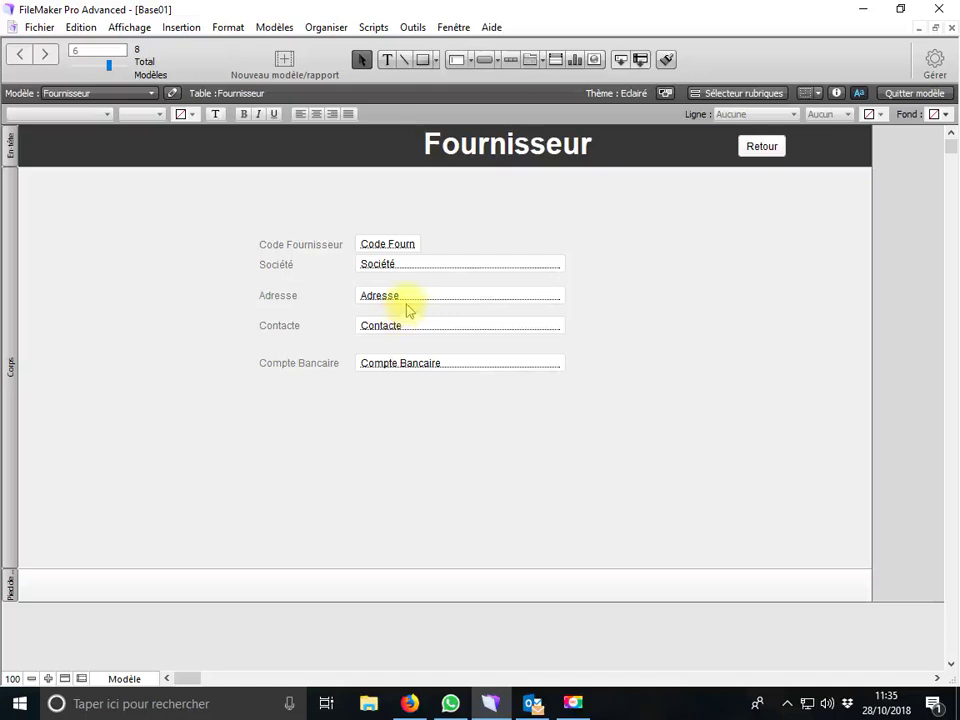
left_click(382, 368)
left_click(313, 370, "shift")
left_click(284, 326, "shift")
left_click(281, 297, "shift")
left_click(393, 303, "shift")
left_click(403, 333, "shift")
left_click_drag(403, 333, 357, 297)
left_click(271, 290, "shift")
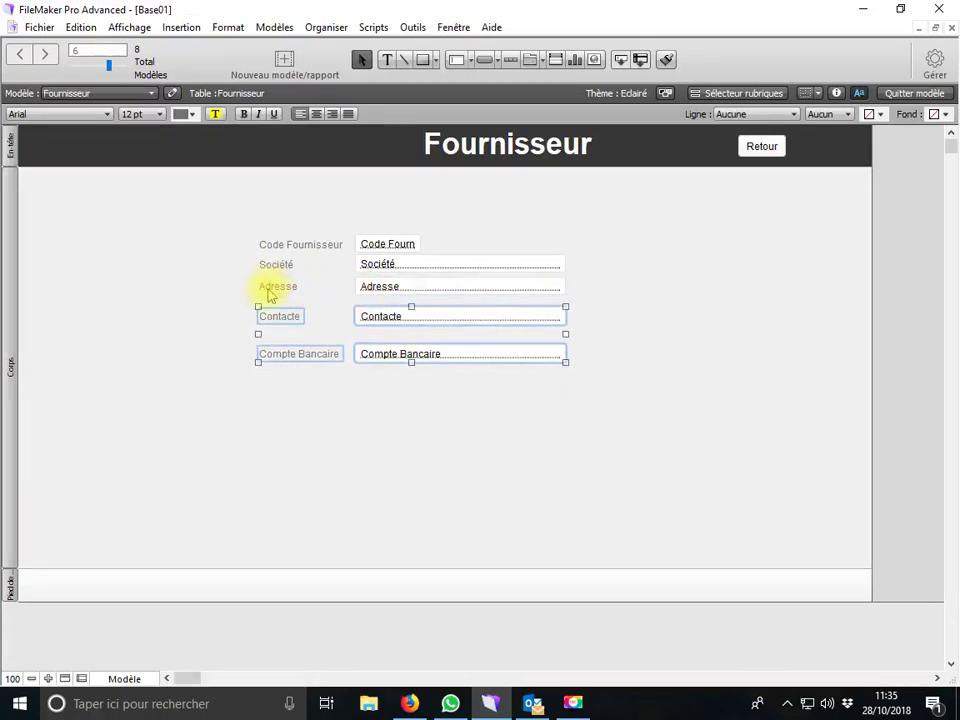
left_click(645, 405)
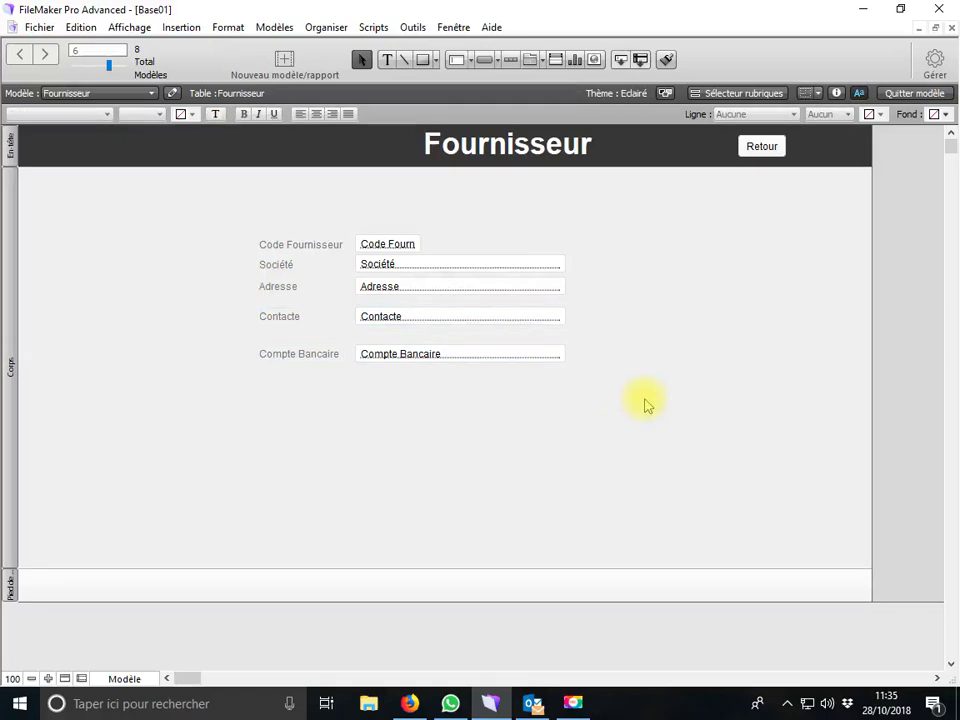
Return to Utilisation mode and go back to the Menu Principal
left_click(131, 680)
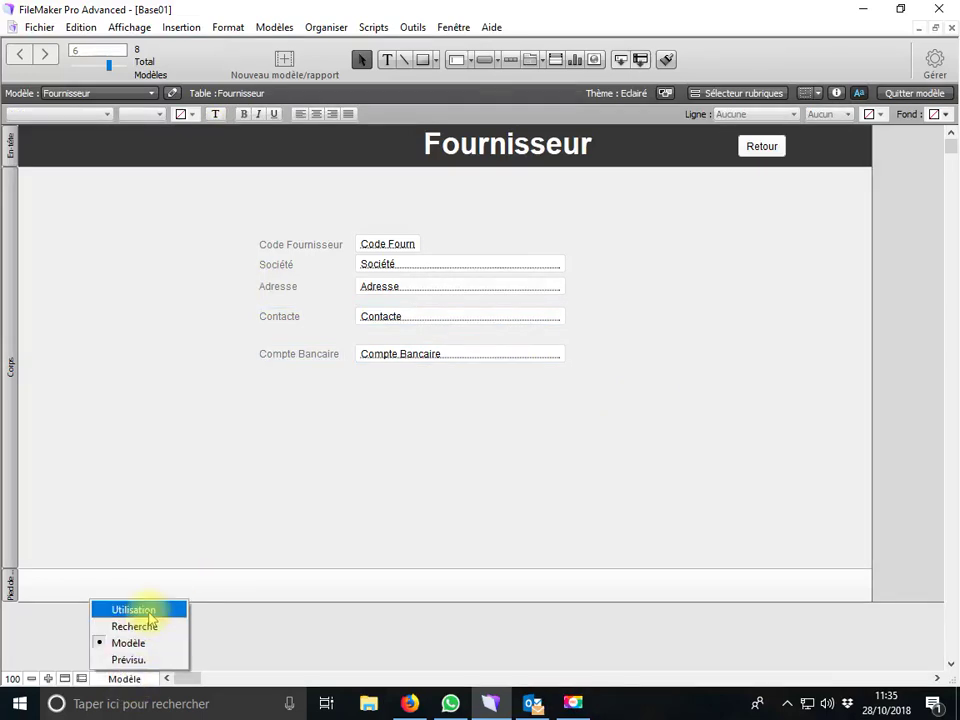
left_click(148, 612)
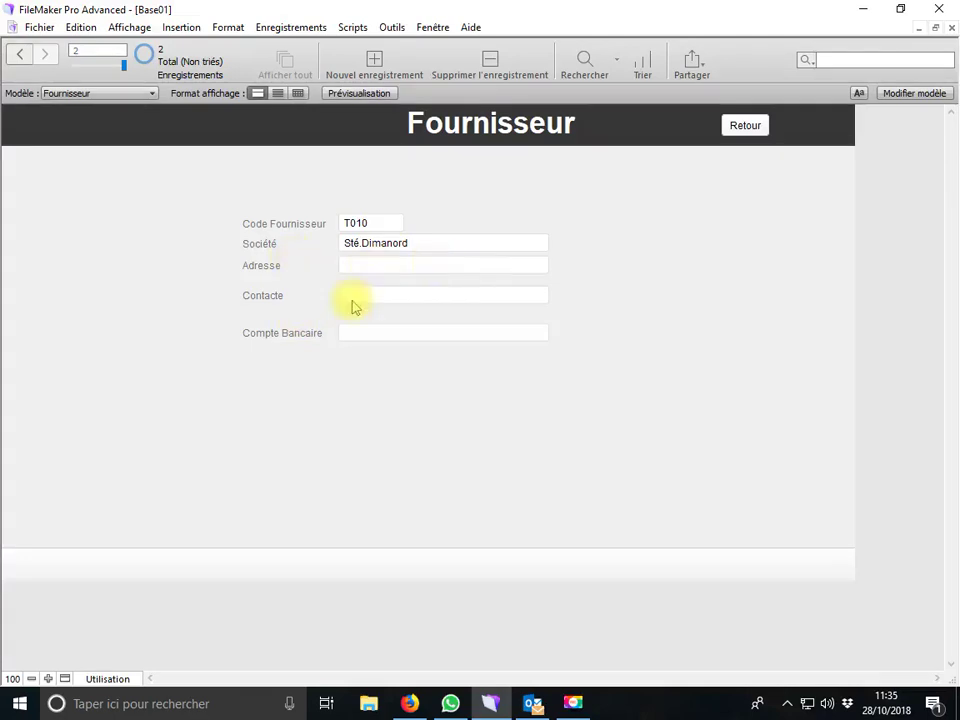
left_click(750, 125)
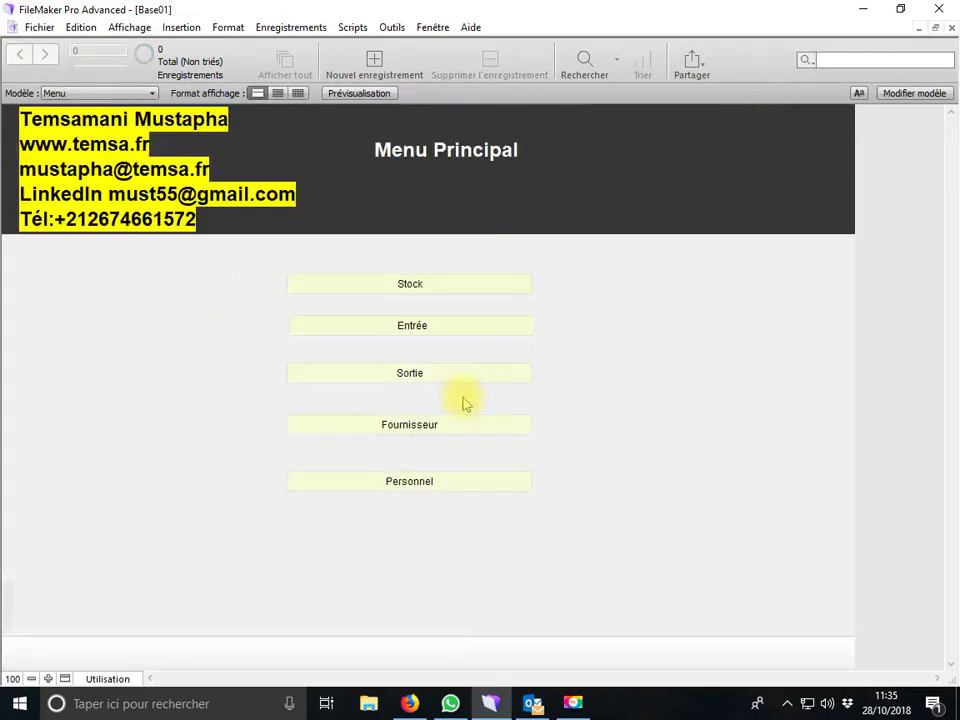
From the Personnel form, create a Texte field named Fonction in the Personnel table
left_click(440, 480)
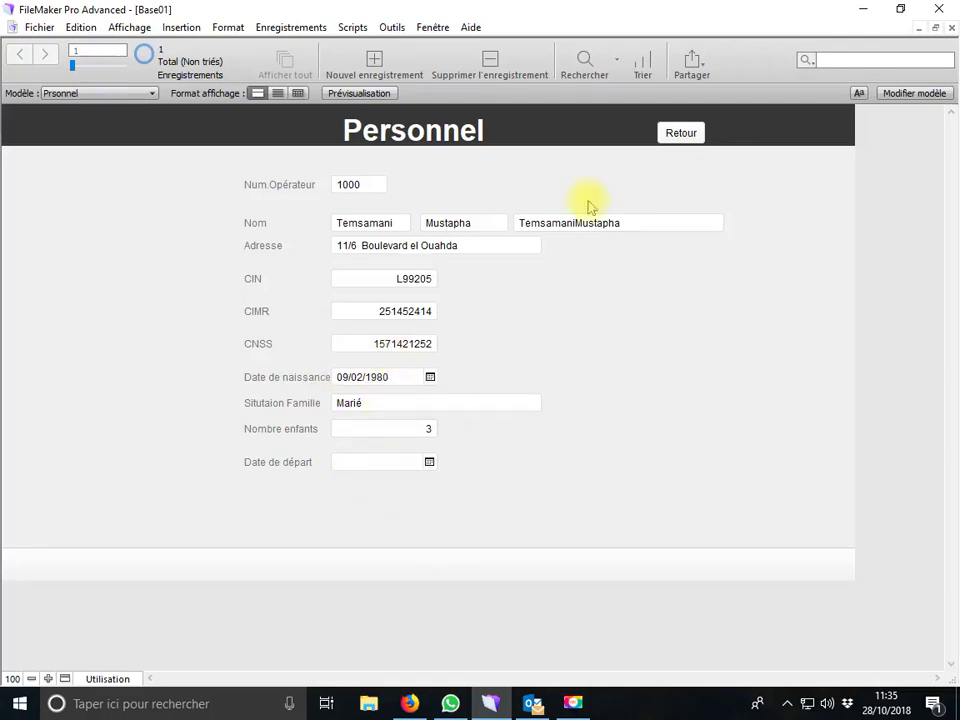
left_click(43, 30)
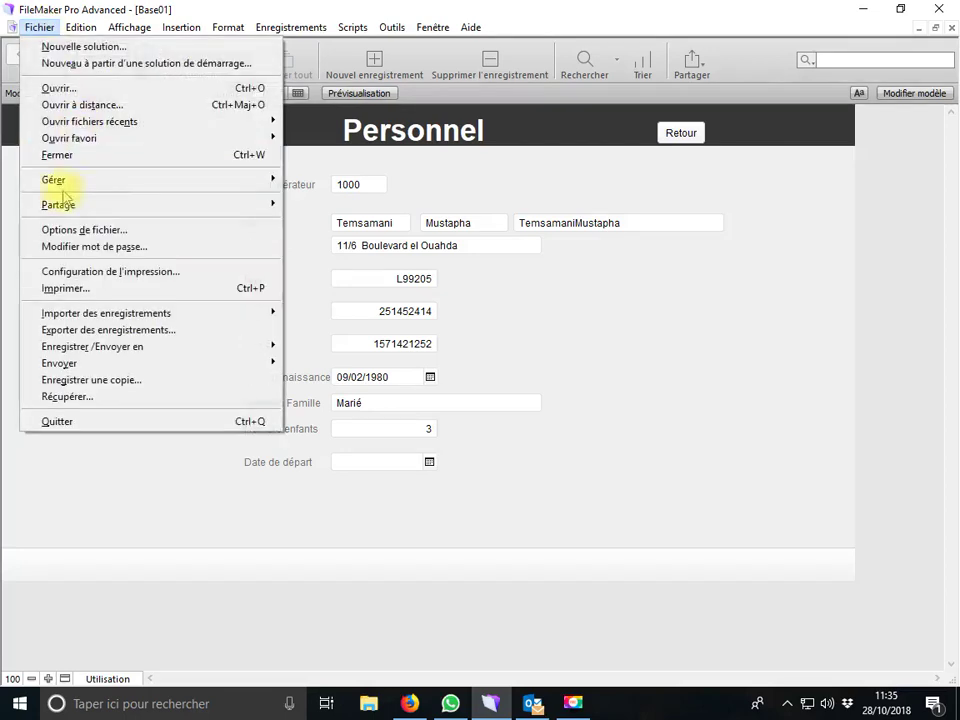
mouse_move(272, 178)
left_click(305, 181)
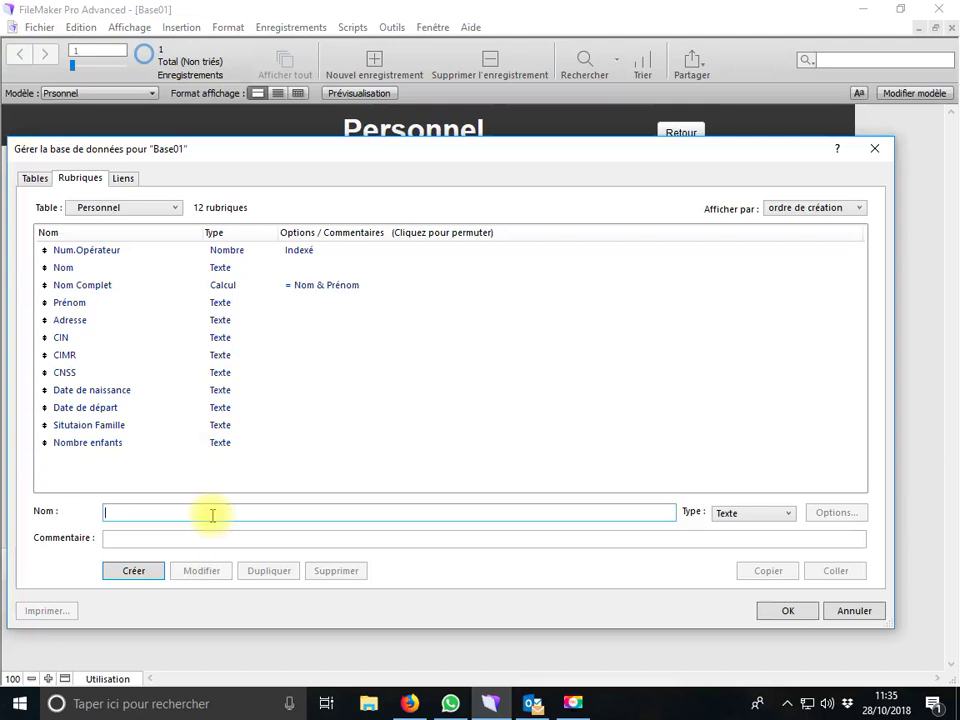
left_click_drag(360, 159, 377, 157)
type("Poste Occup")
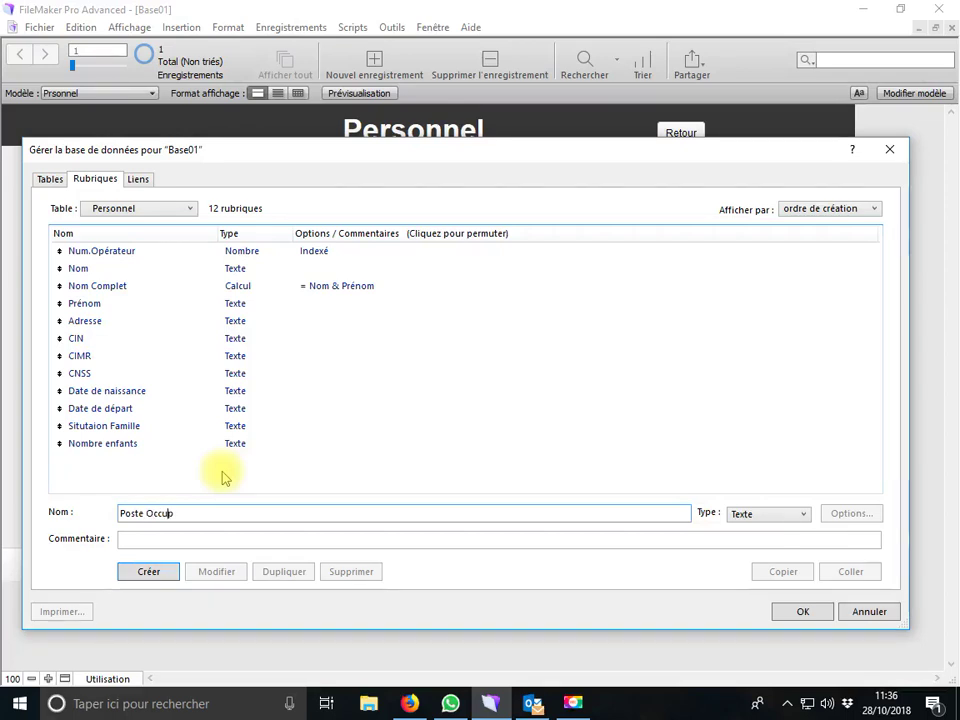
key("BackSpace")
key("BackSpace")
key("BackSpace")
type("Fonction")
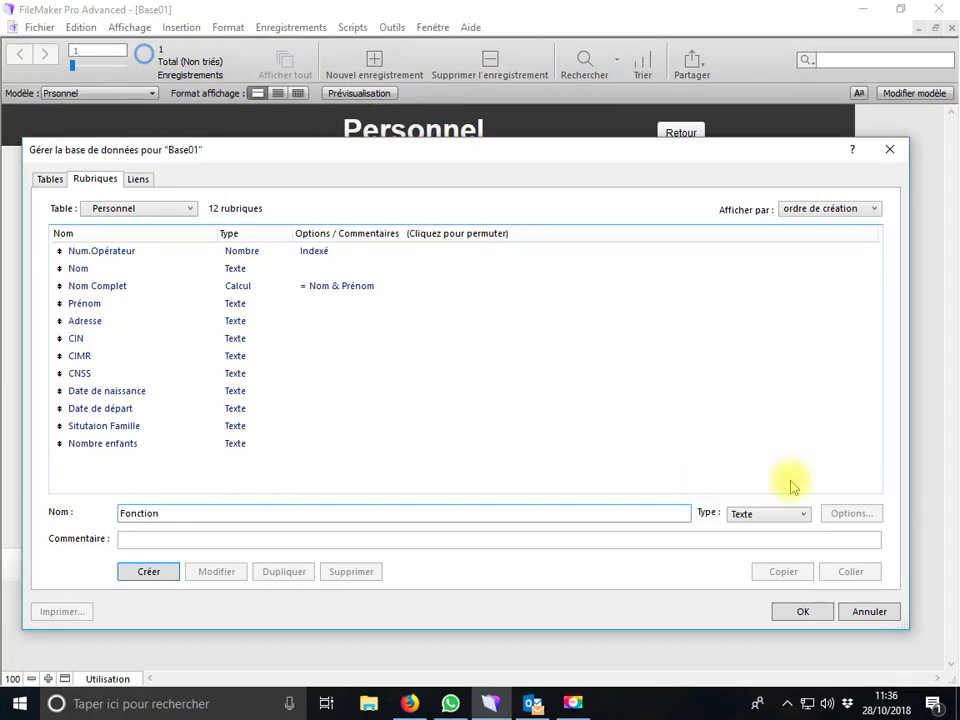
left_click(170, 568)
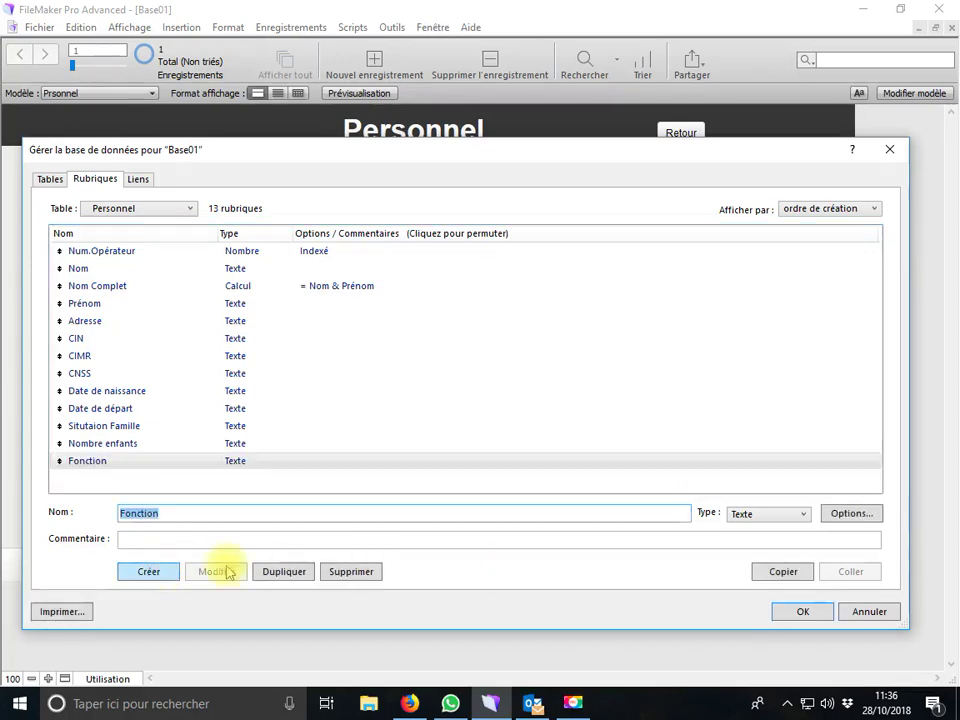
left_click(800, 612)
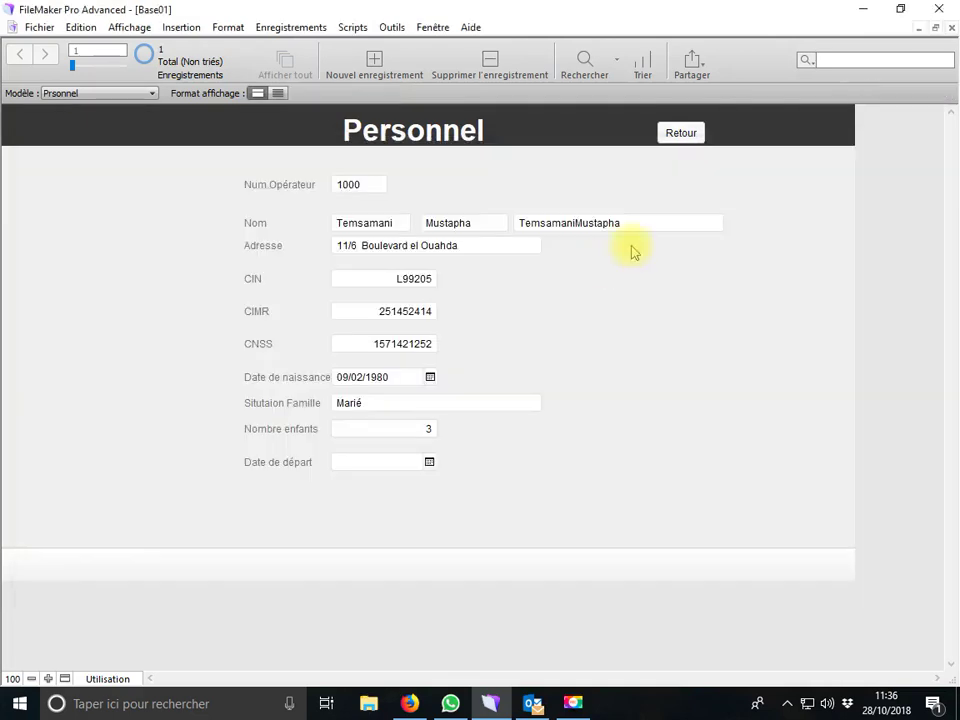
In Modèle mode, place the Fonction field on the Personnel form below Date de départ
left_click(909, 93)
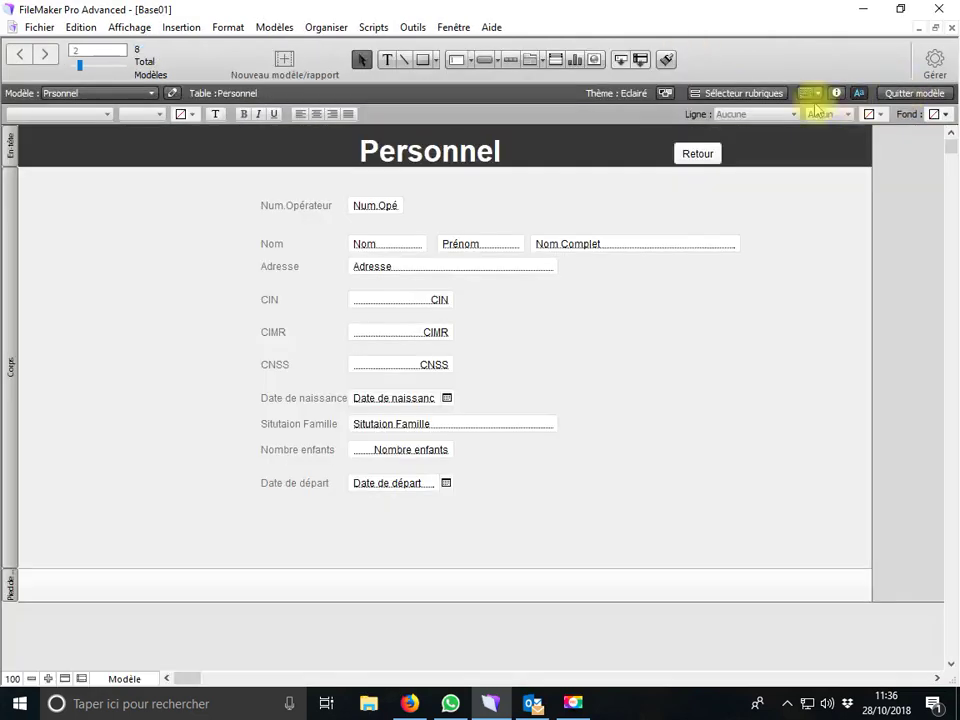
left_click(762, 93)
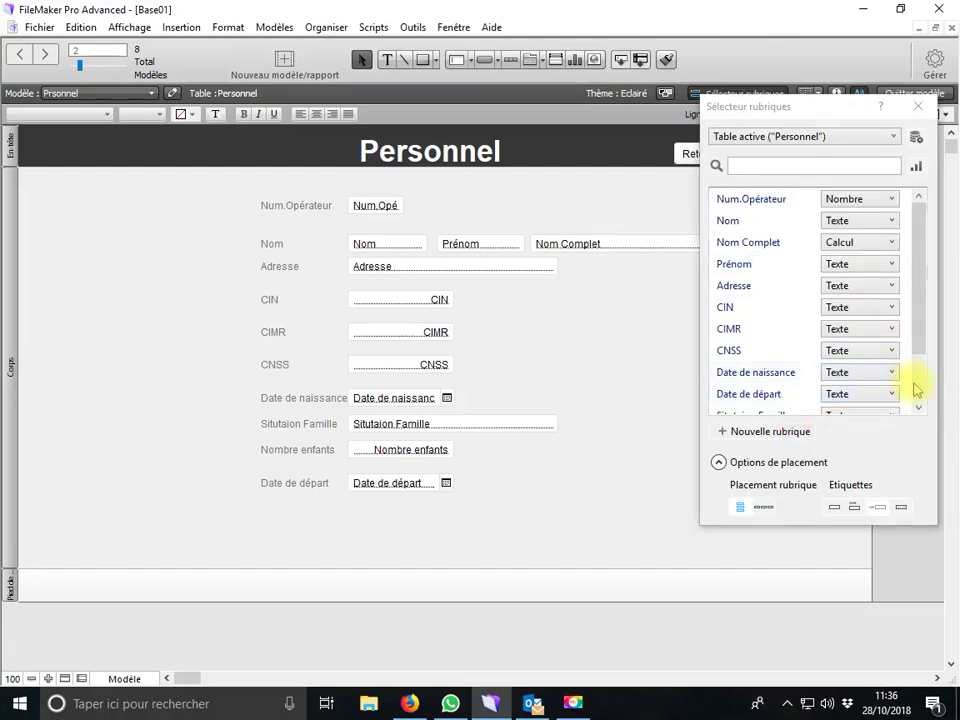
scroll(915, 388, "down", 1)
left_click_drag(785, 400, 354, 512)
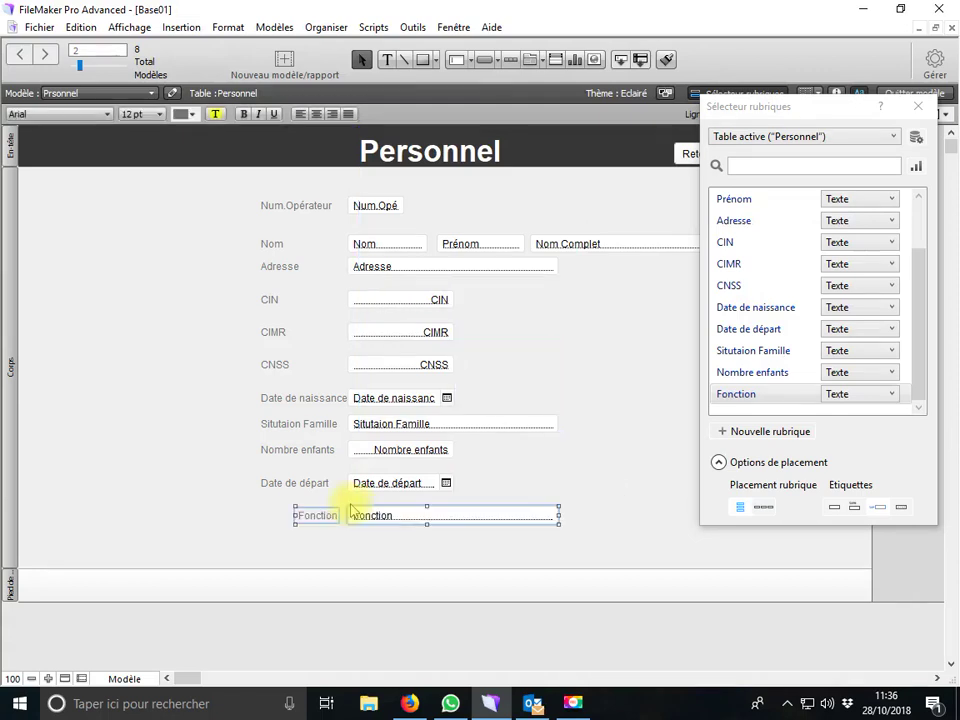
left_click(918, 106)
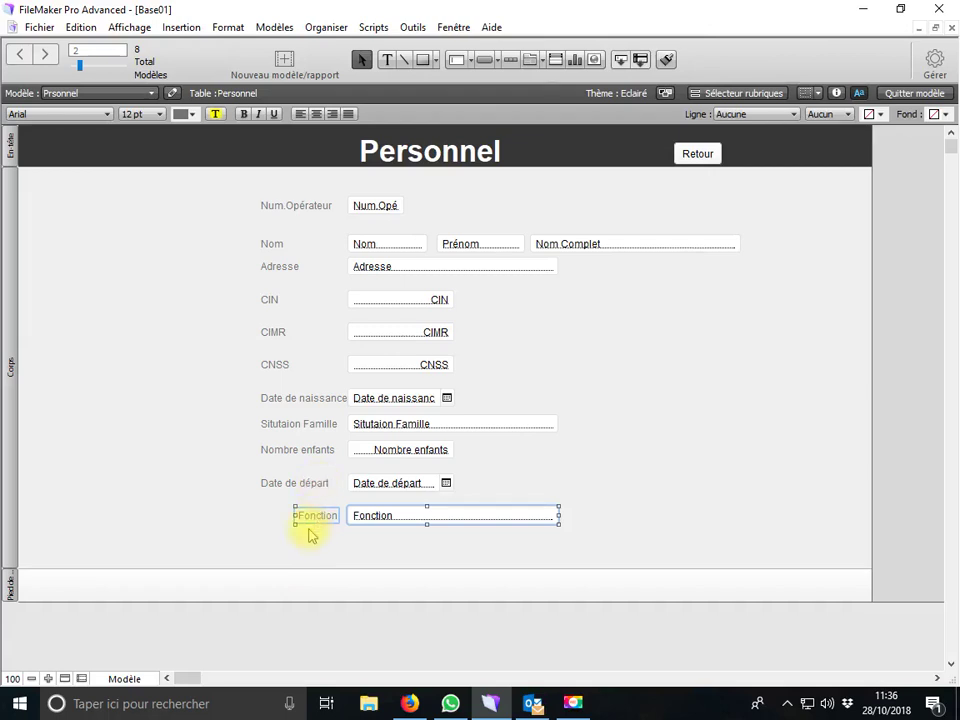
Left-align the Fonction label, line label and field up with those above, and browse records
left_click(300, 113)
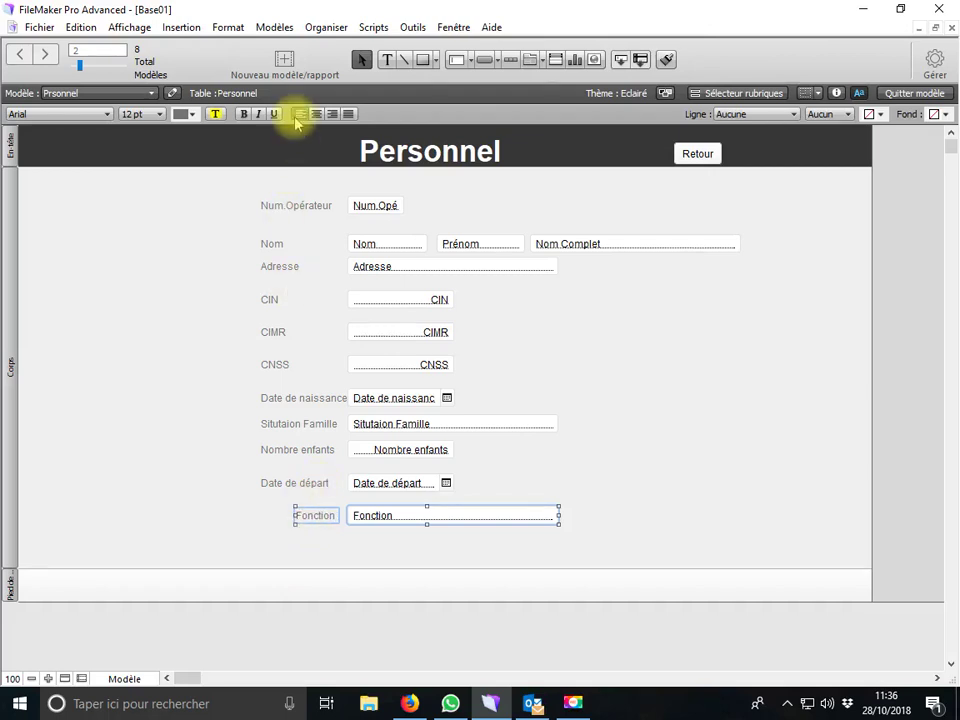
left_click_drag(352, 515, 334, 538)
left_click_drag(396, 523, 397, 527)
left_click(123, 678)
left_click(145, 612)
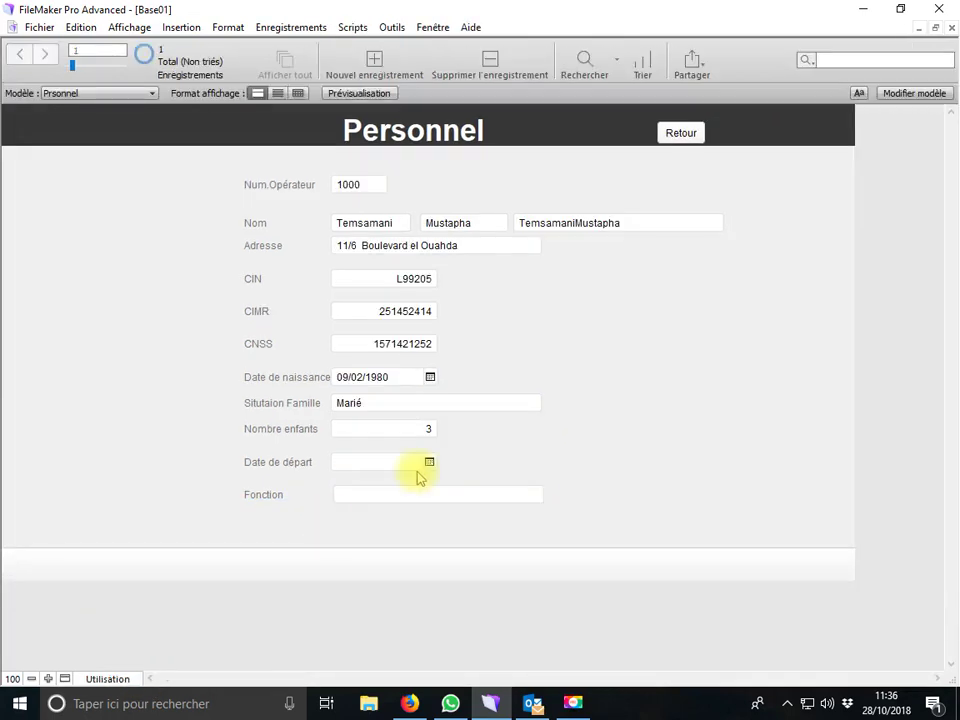
Set the Fonction field's control style to Liste déroulante and start a new custom value list
left_click(410, 495)
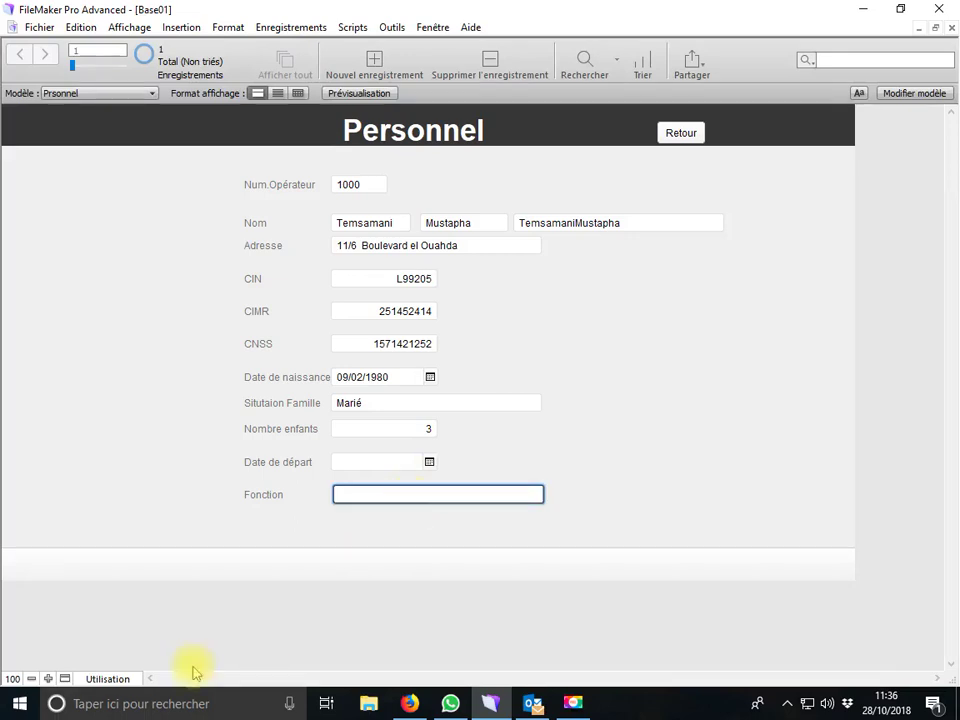
left_click(125, 678)
left_click(139, 645)
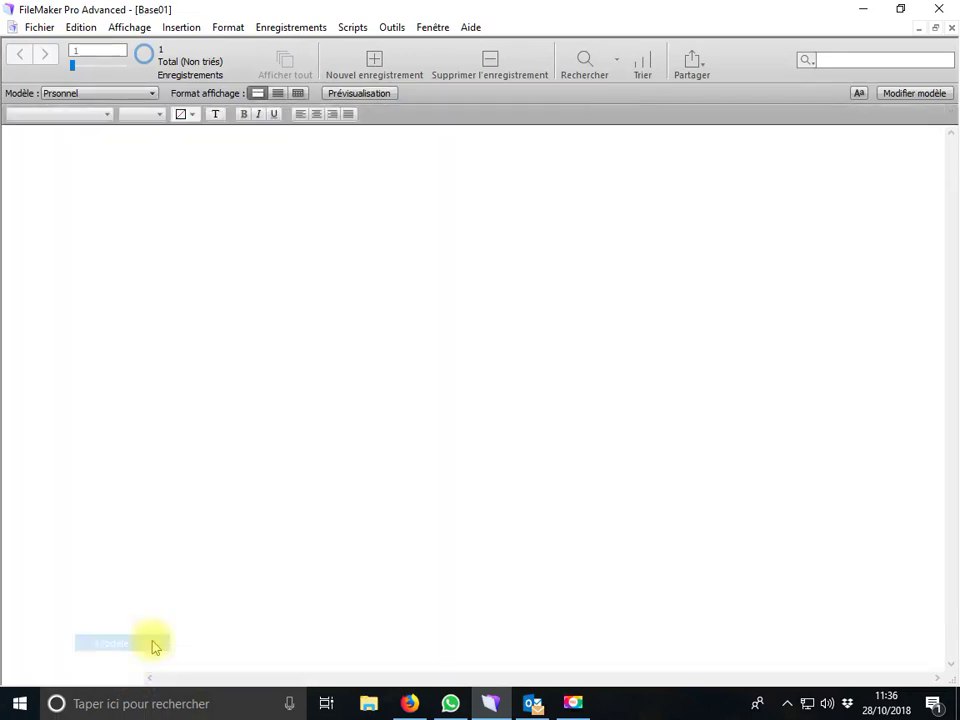
double_click(456, 517)
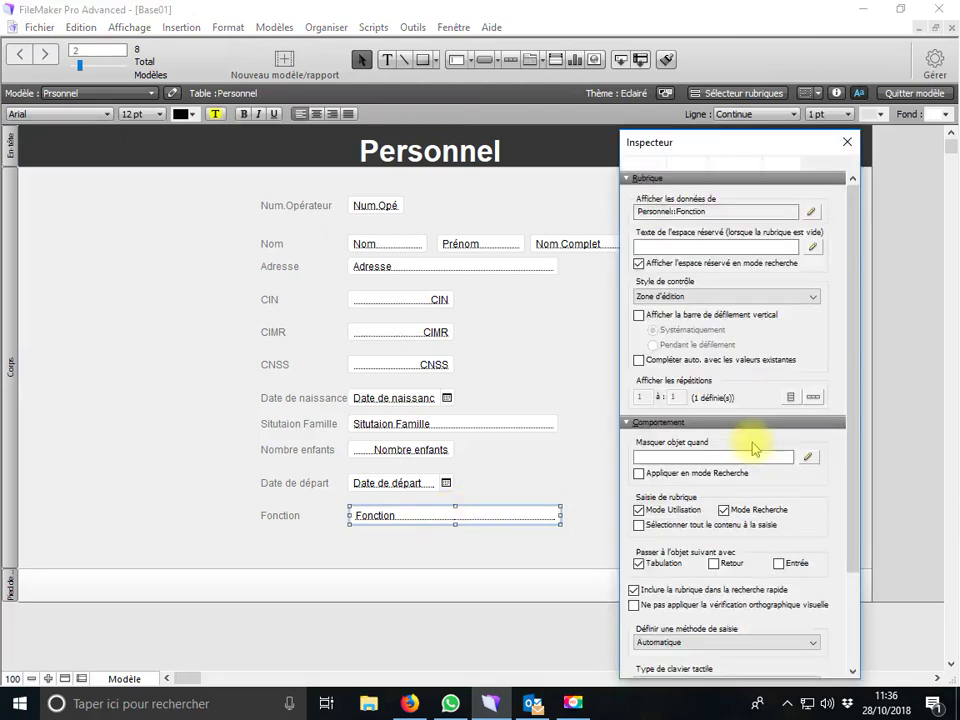
left_click(427, 107)
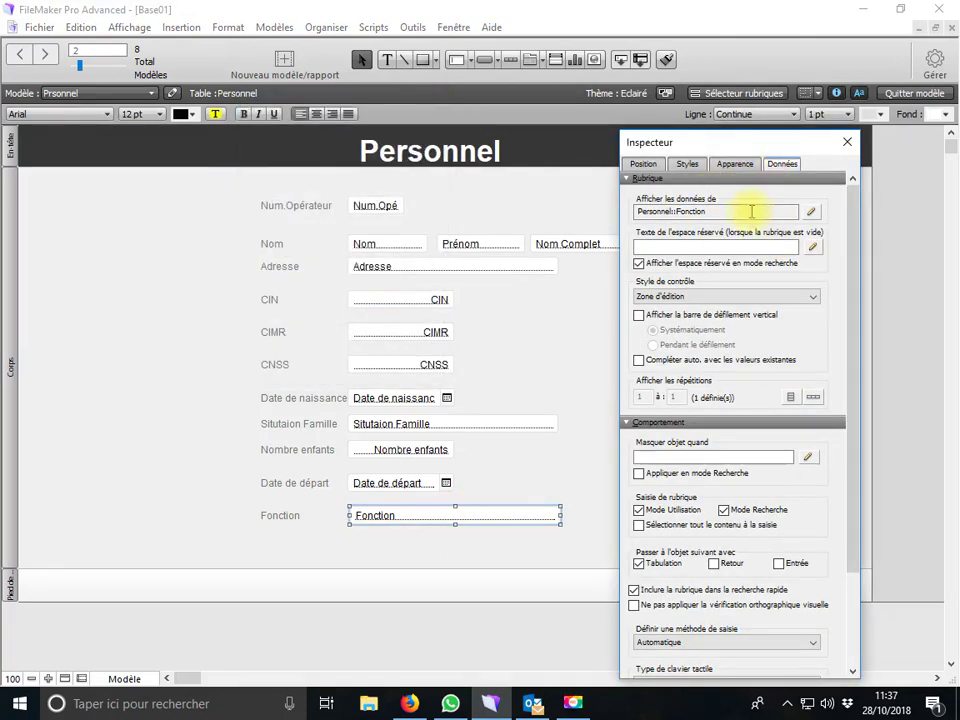
left_click(720, 297)
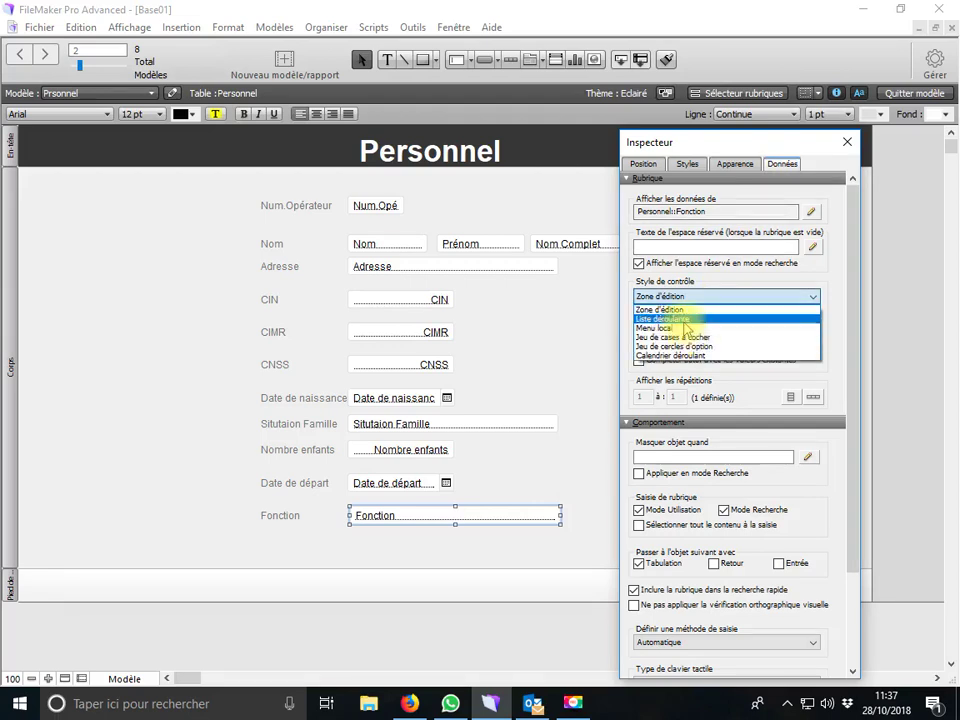
left_click(690, 318)
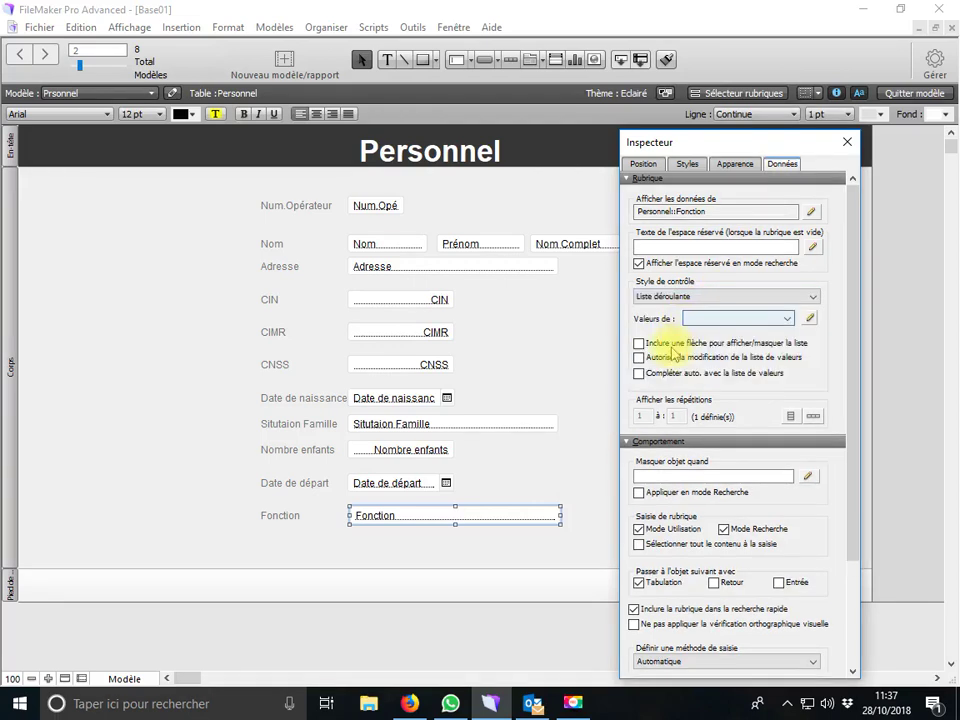
left_click(810, 317)
left_click(257, 414)
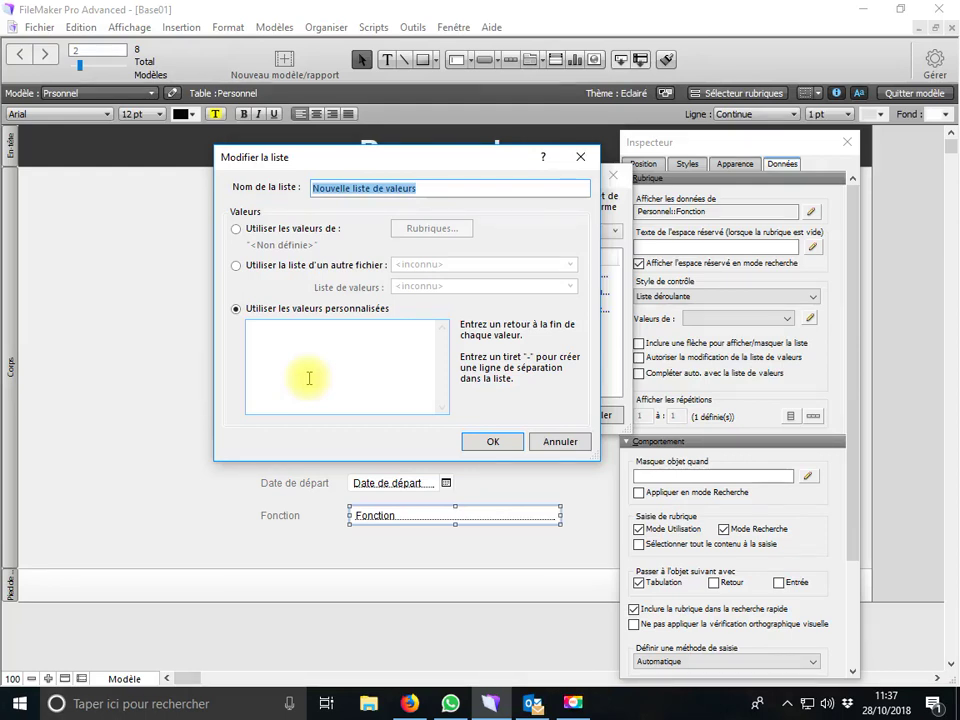
Enter magasinier, Cgauffeur, Comptable, Caissier and RH as the new Fonction value list and confirm
left_click(308, 361)
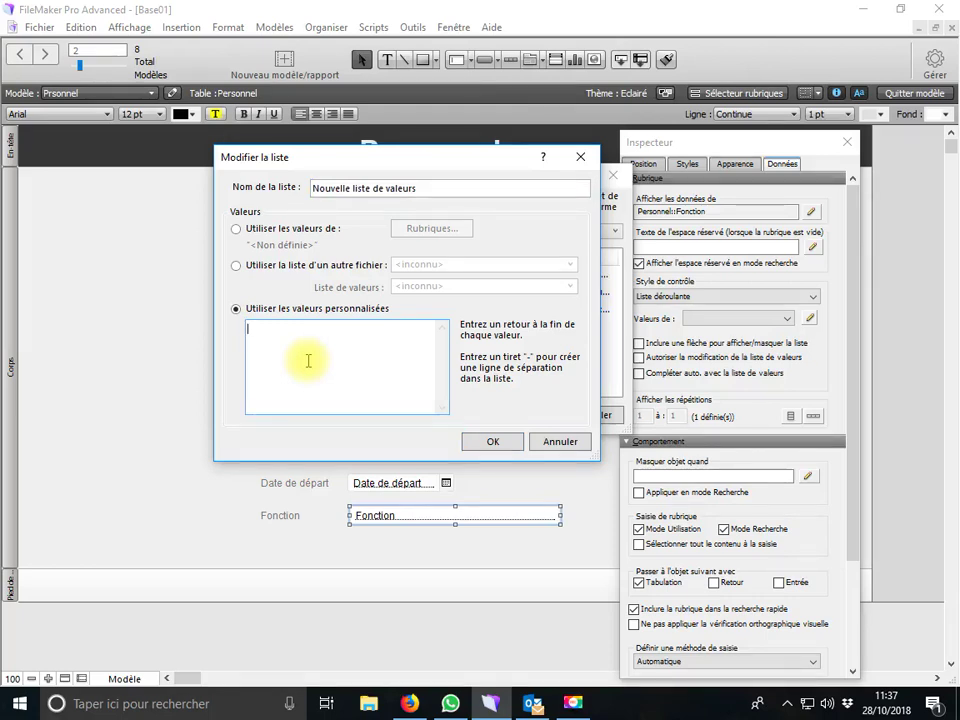
type("magasinier")
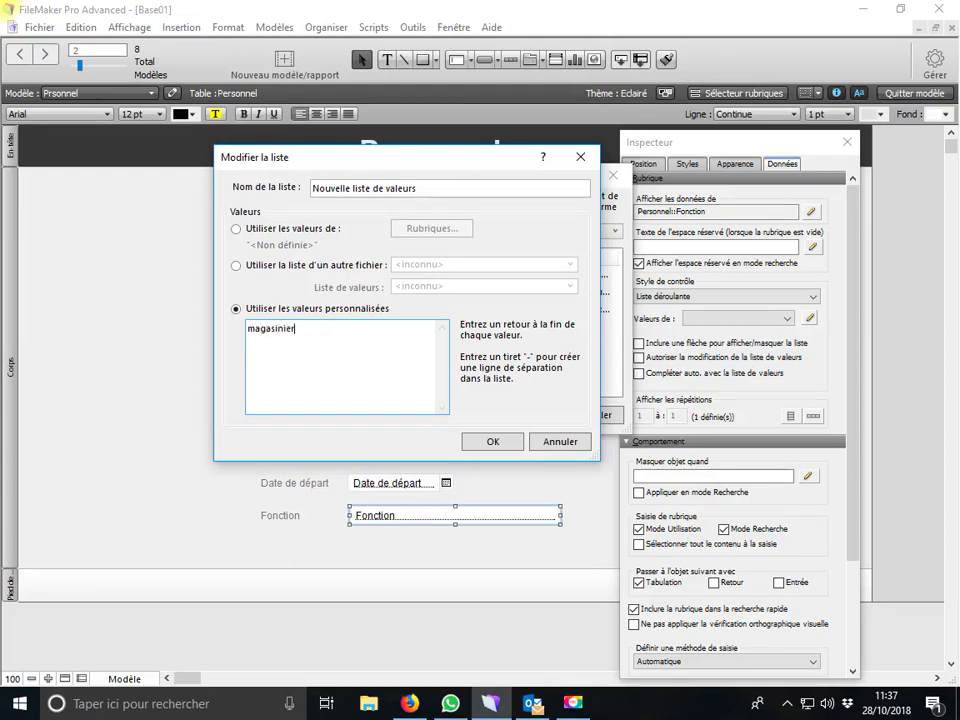
type(" Cgauffeur Comptable")
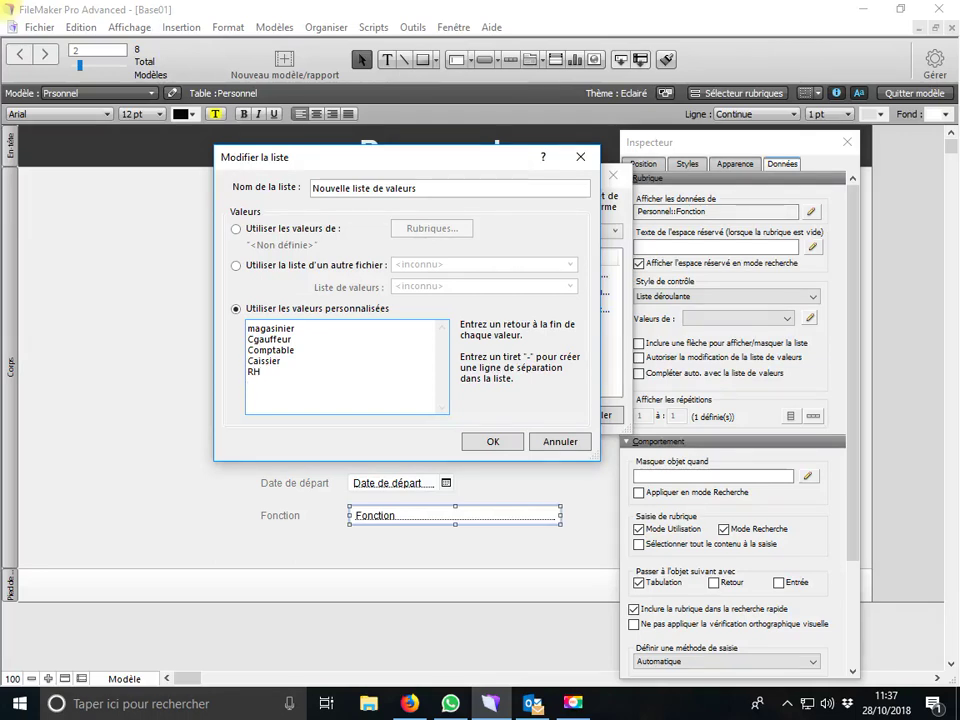
left_click(507, 444)
left_click(535, 416)
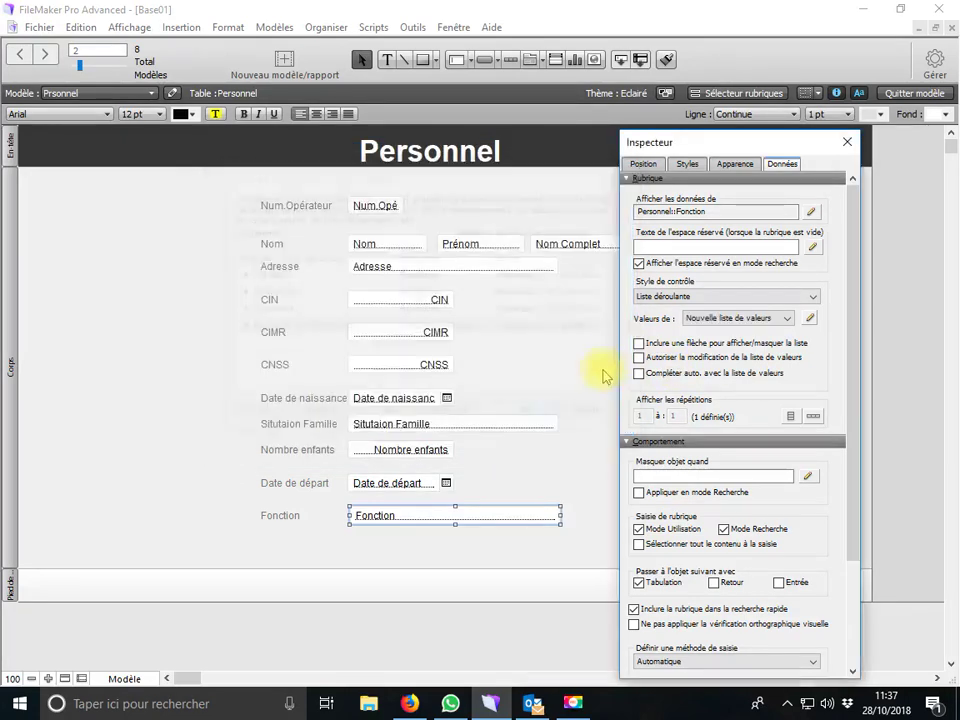
Enable the list arrow, value editing and auto-complete for Fonction, then switch to Browse mode
left_click(638, 343)
left_click(638, 357)
left_click(638, 373)
left_click(123, 678)
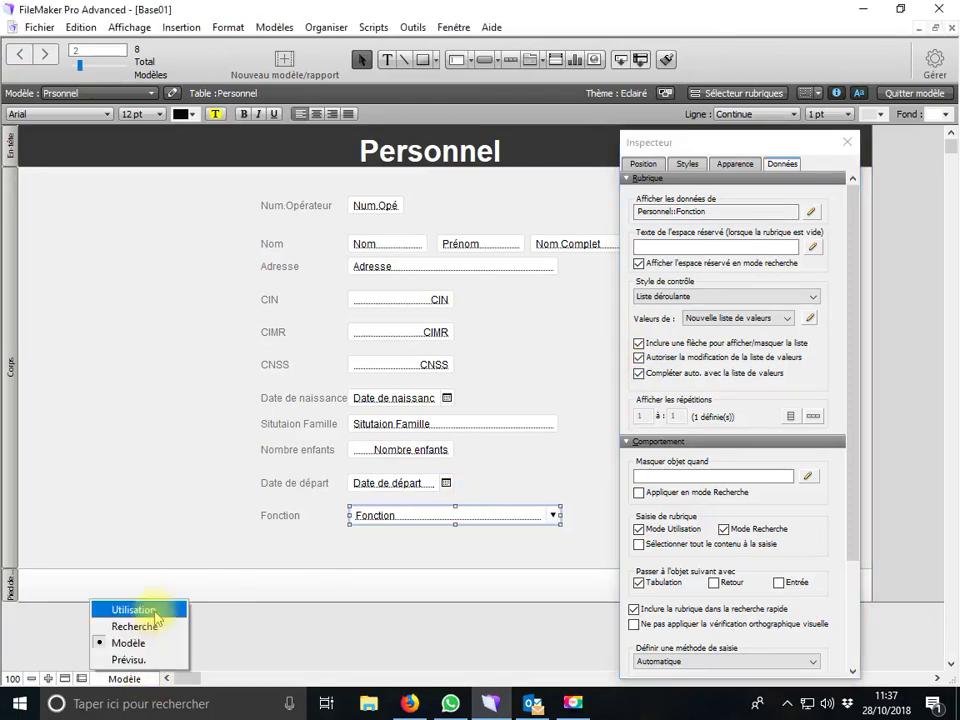
left_click(152, 611)
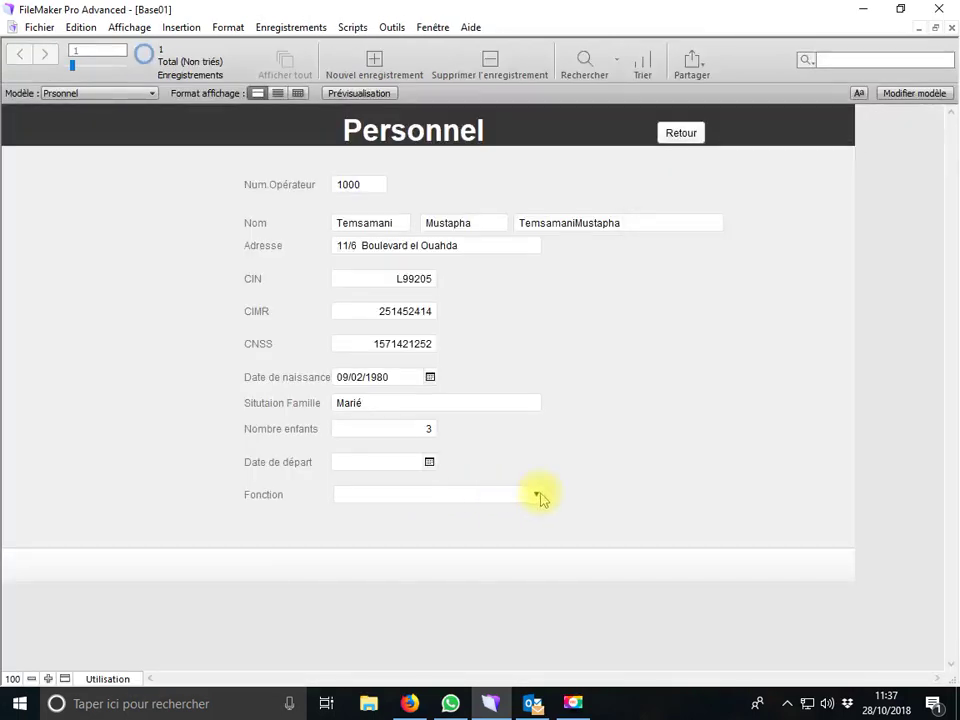
Correct Cgauffeur to Chauffeur in the Fonction list and set this record's Fonction to magasinier
left_click(538, 494)
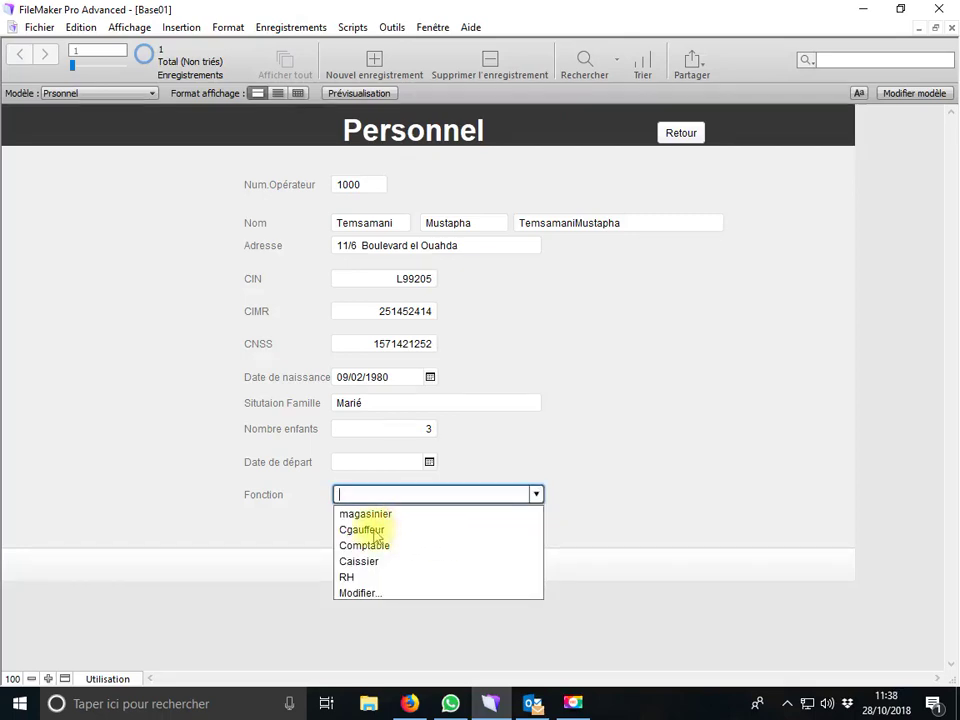
left_click(362, 594)
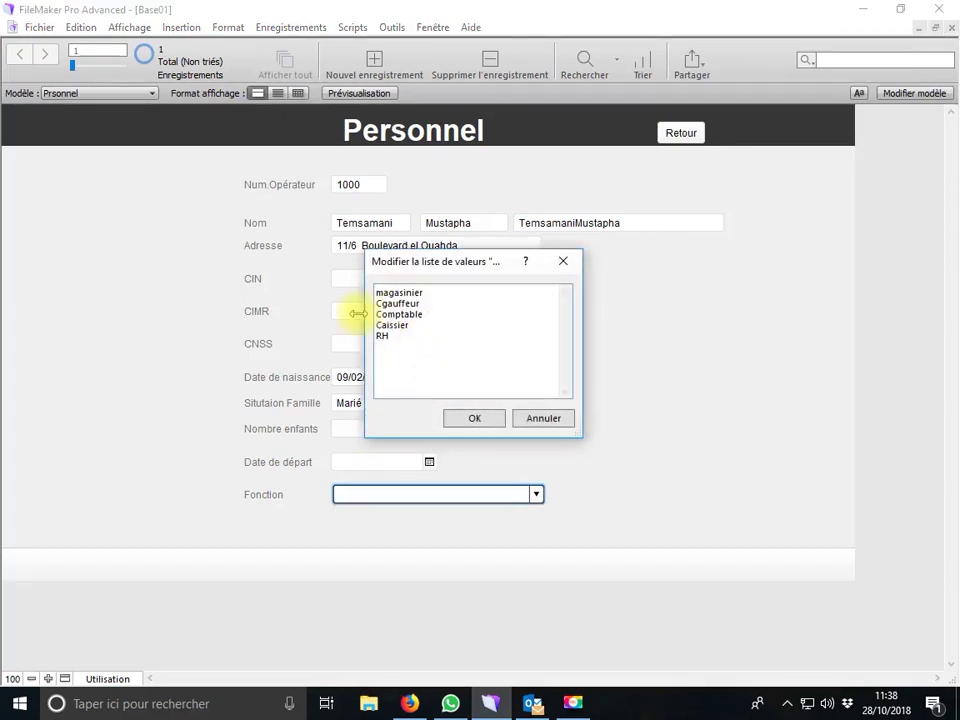
key("BackSpace")
type("h")
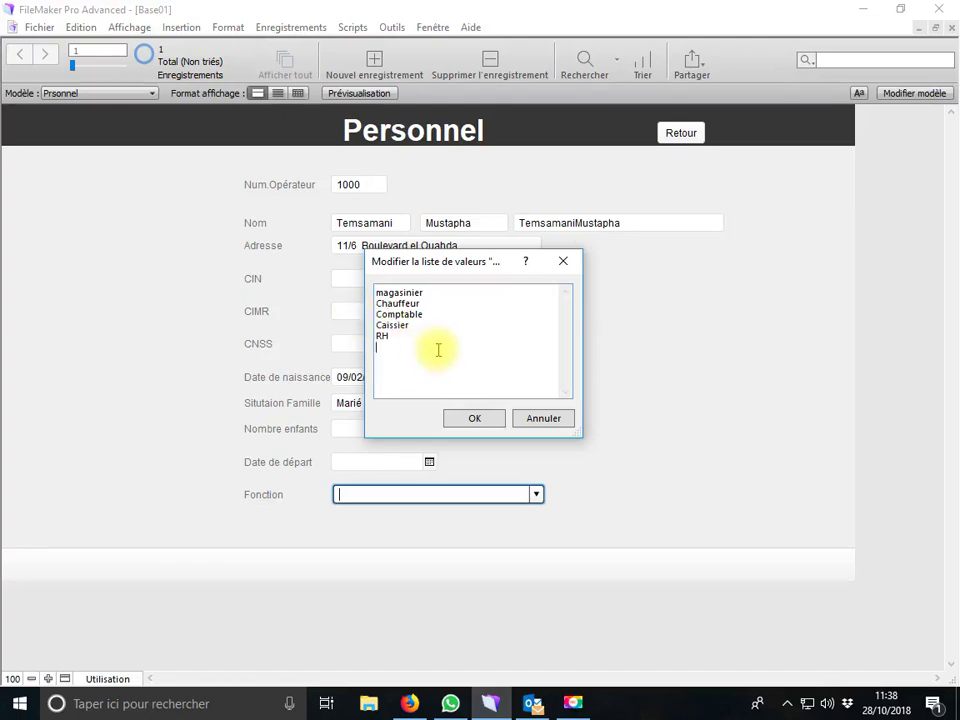
left_click(475, 418)
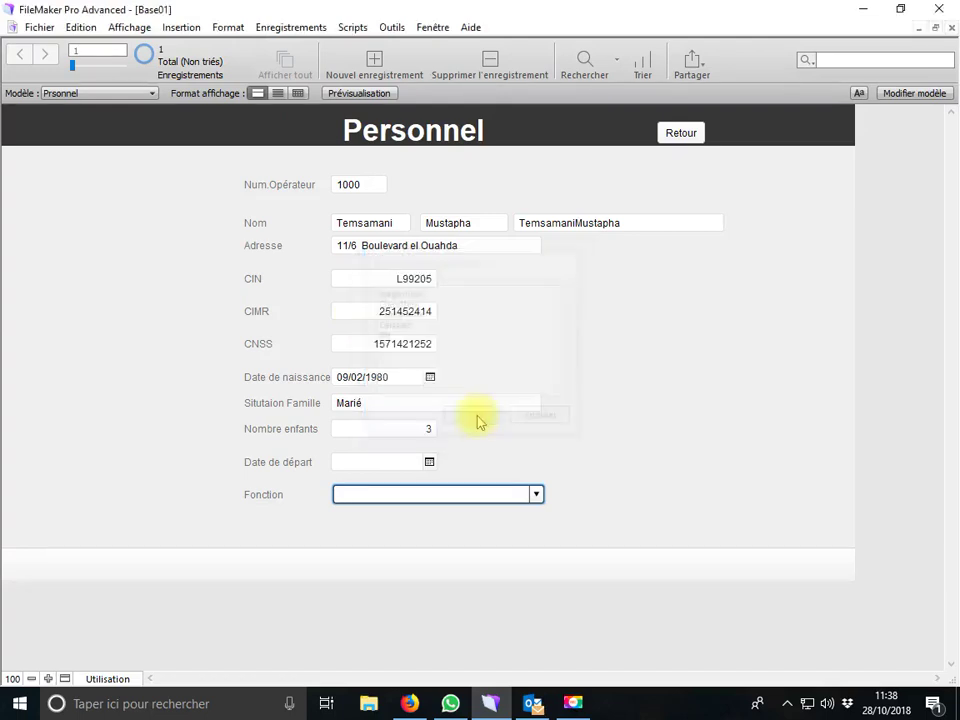
left_click(535, 494)
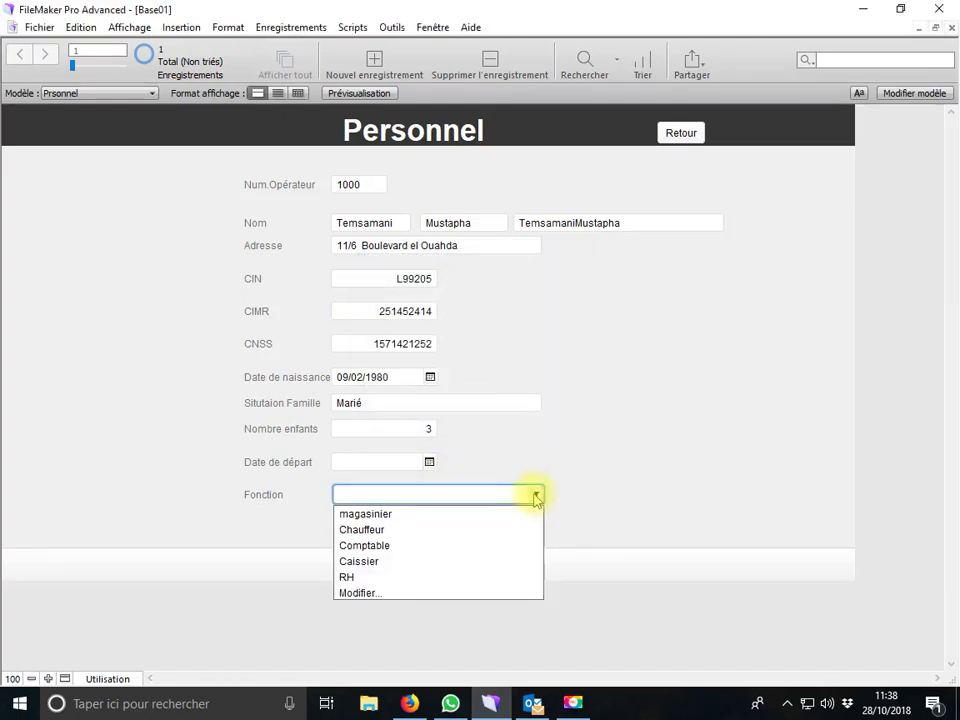
left_click(376, 512)
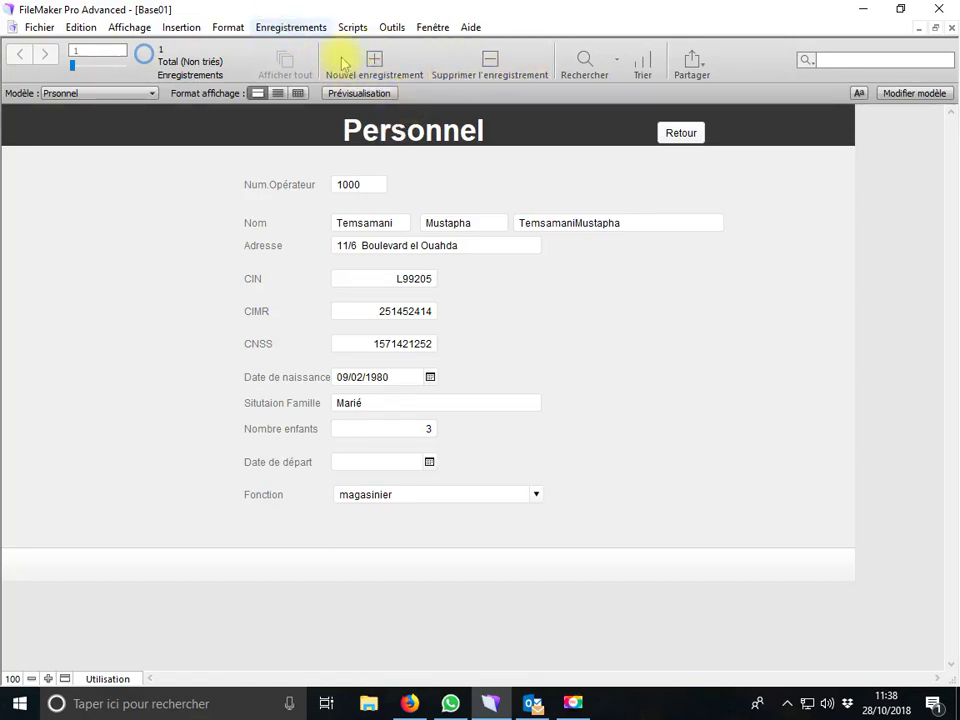
Create a new Personnel record and enter the employee's surname, first name and address
left_click(370, 66)
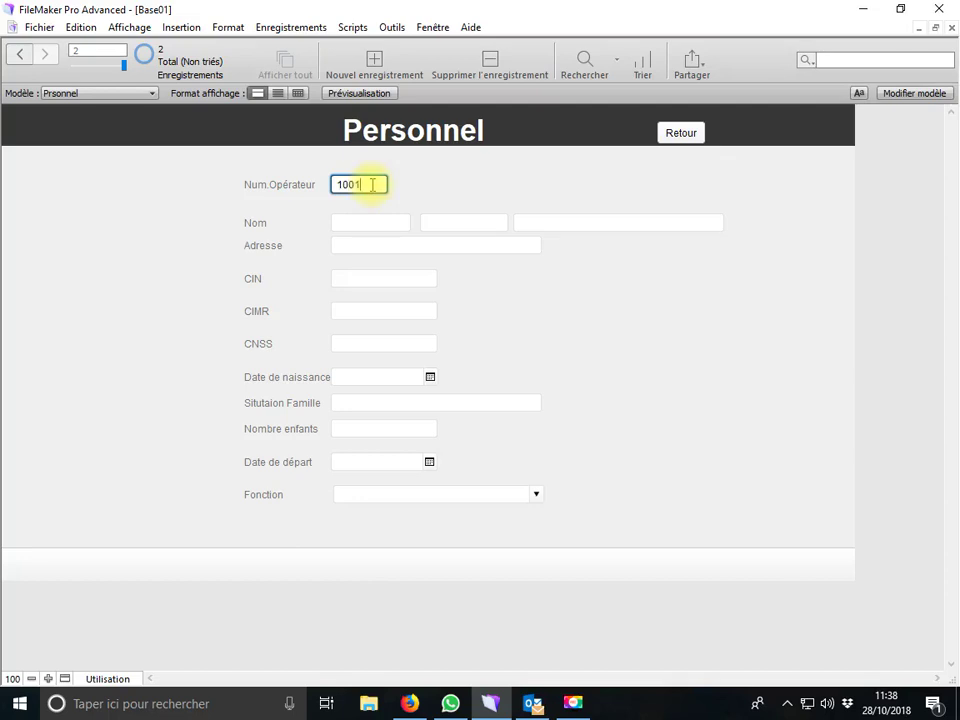
left_click(367, 225)
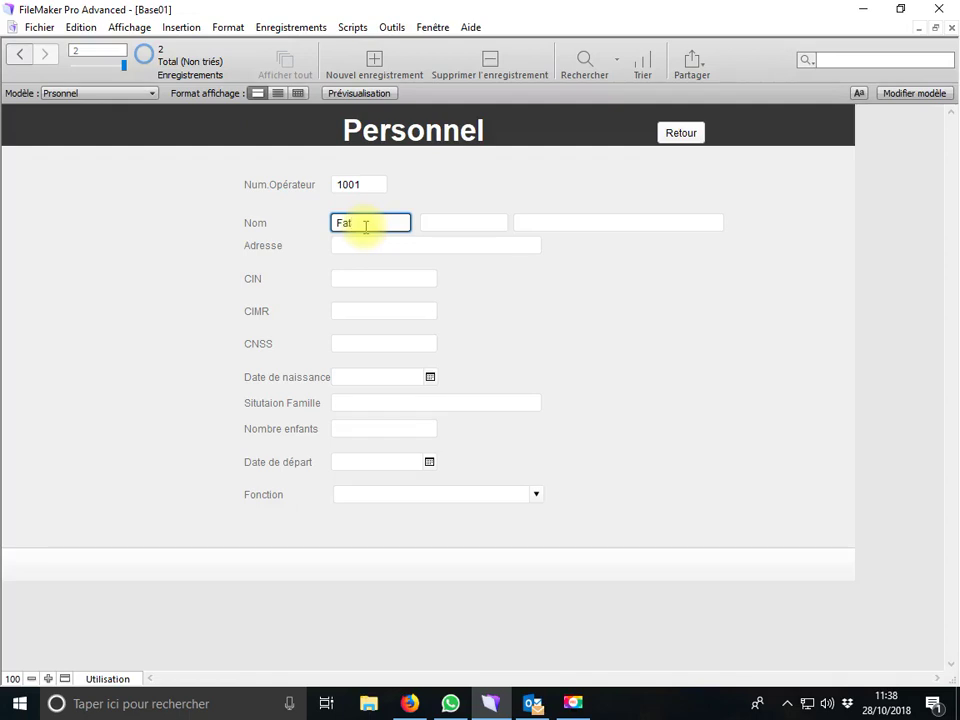
key("Tab")
type("Hassane")
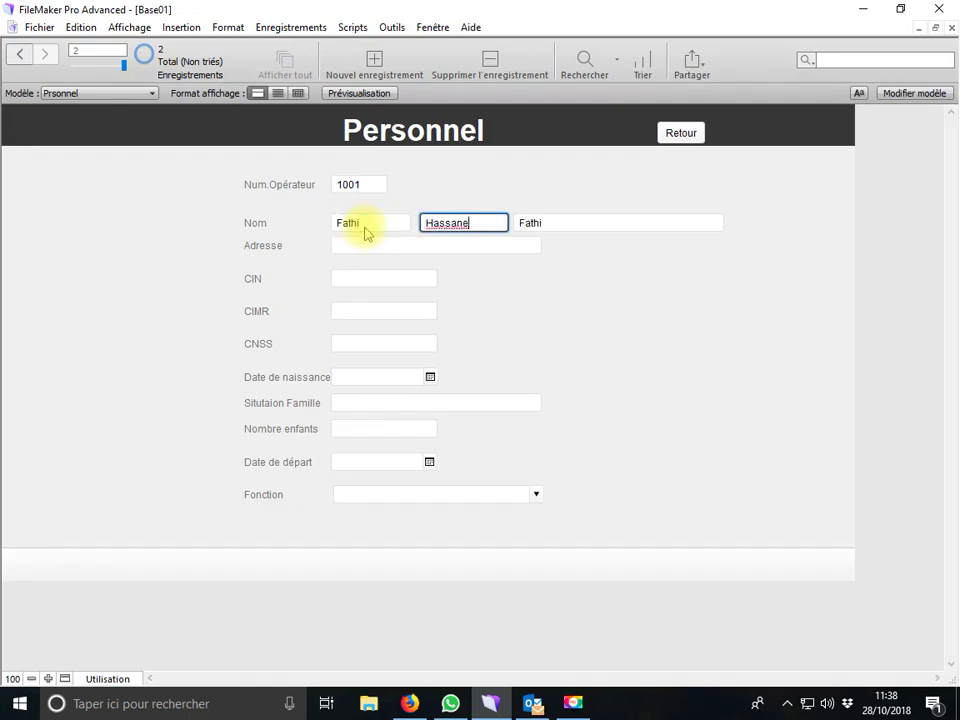
left_click(362, 242)
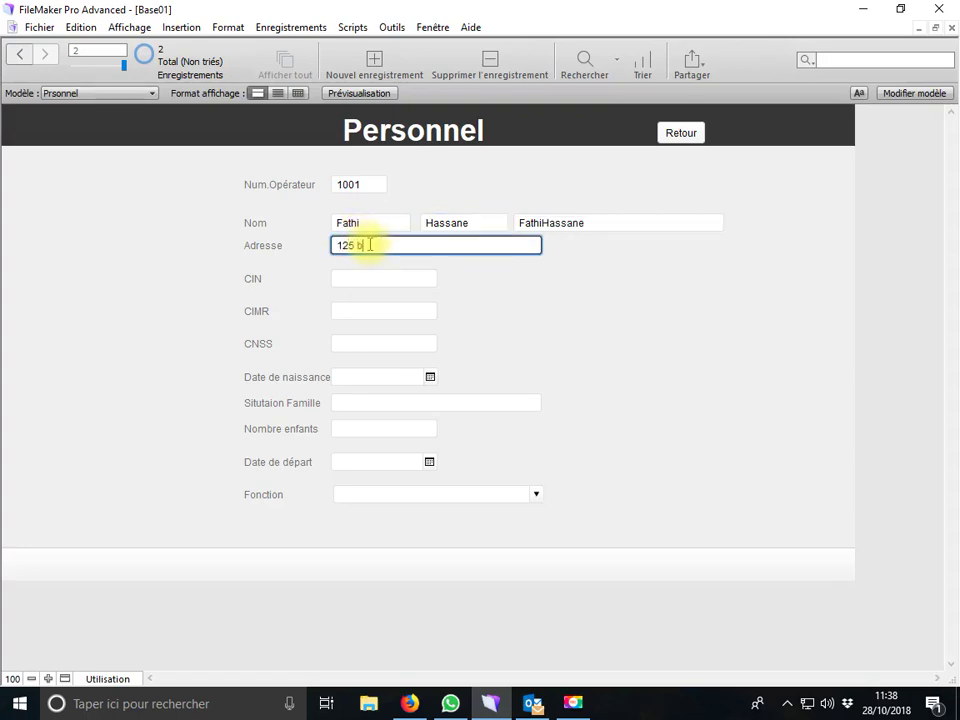
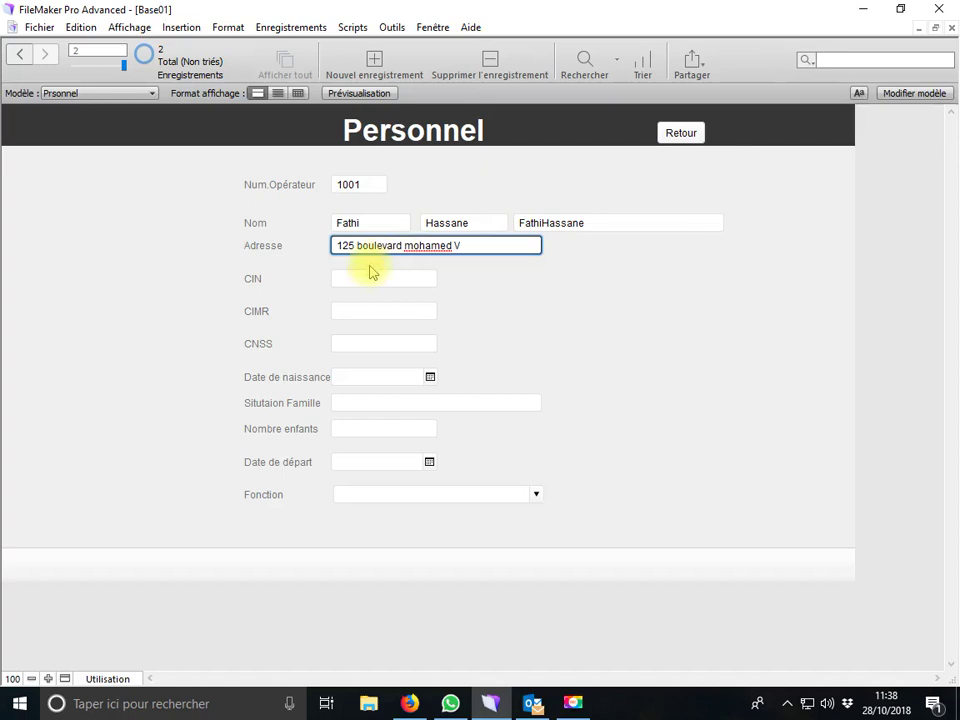
Fill in the employee's CIN, CIMR and CNSS numbers
left_click(364, 279)
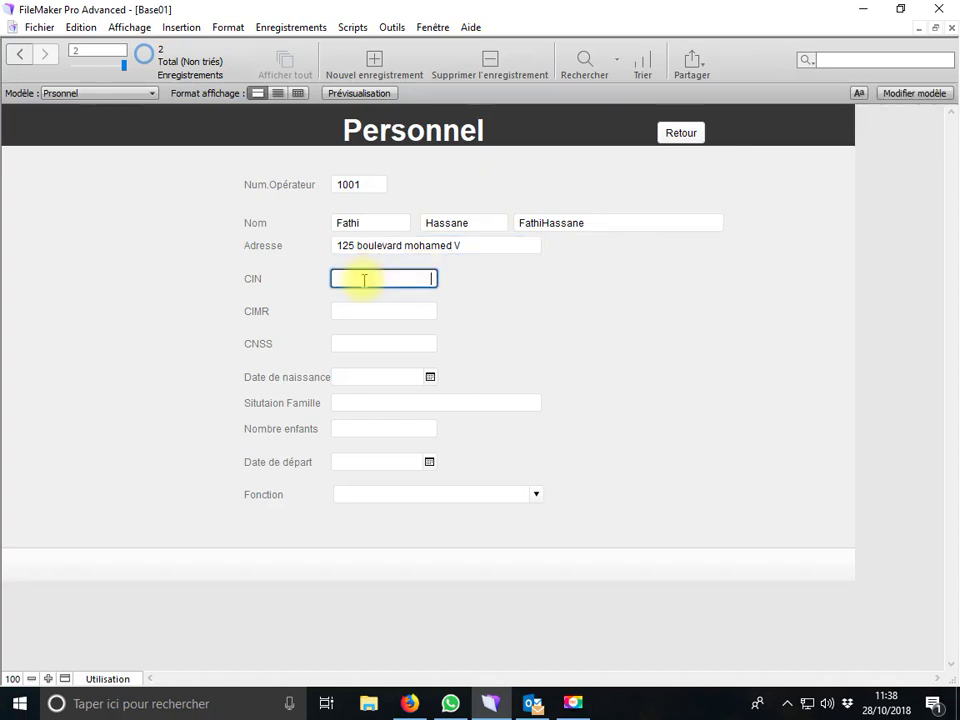
left_click(376, 313)
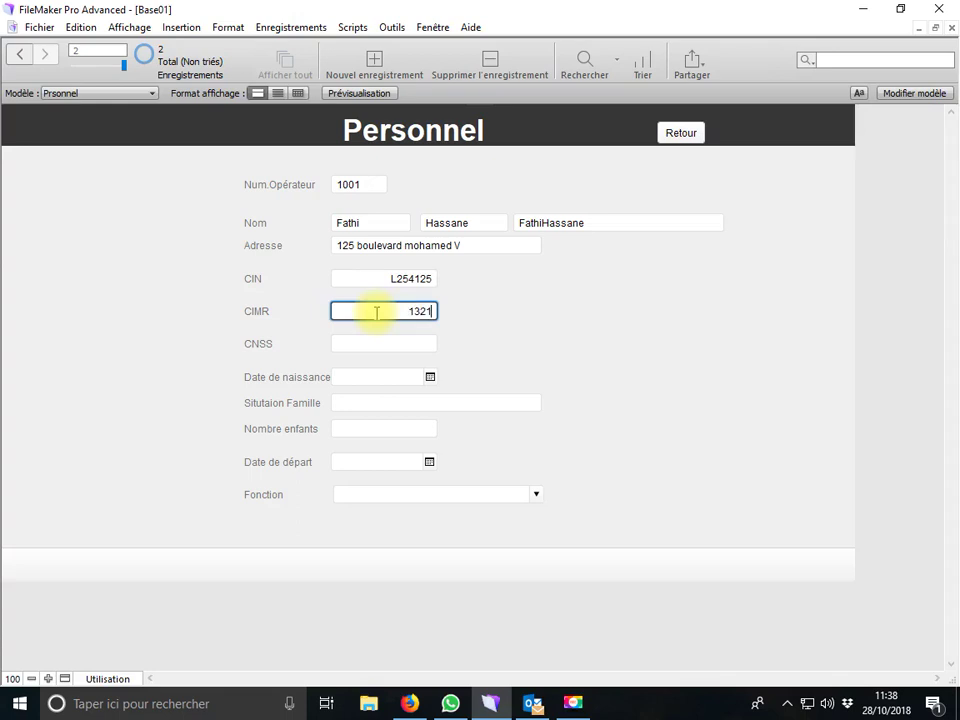
left_click(362, 345)
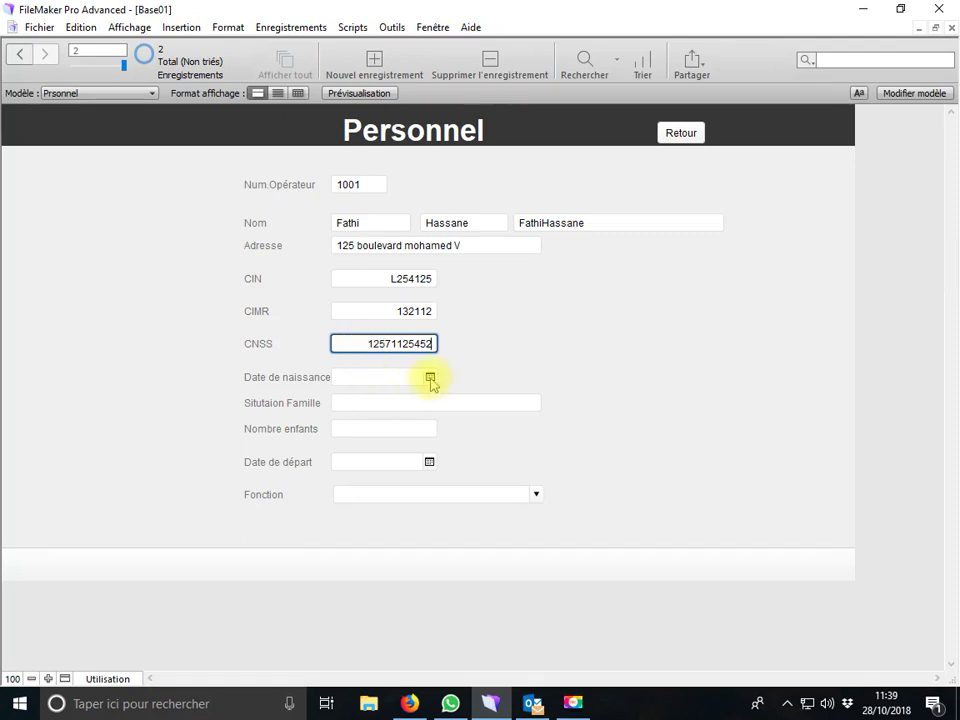
left_click(431, 379)
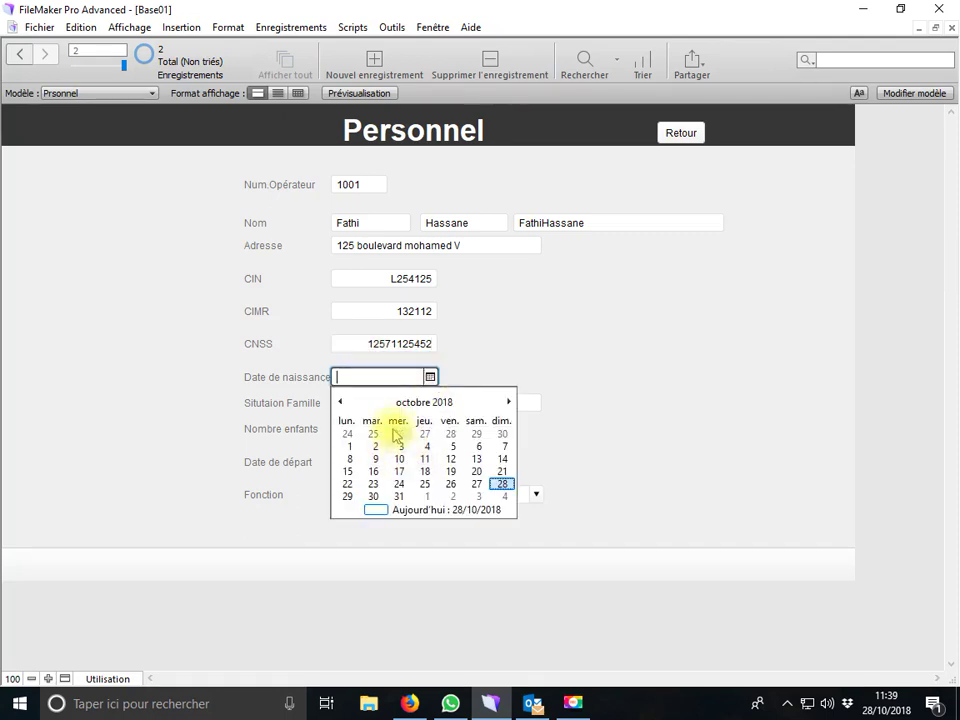
left_click(379, 376)
type("10/03/199")
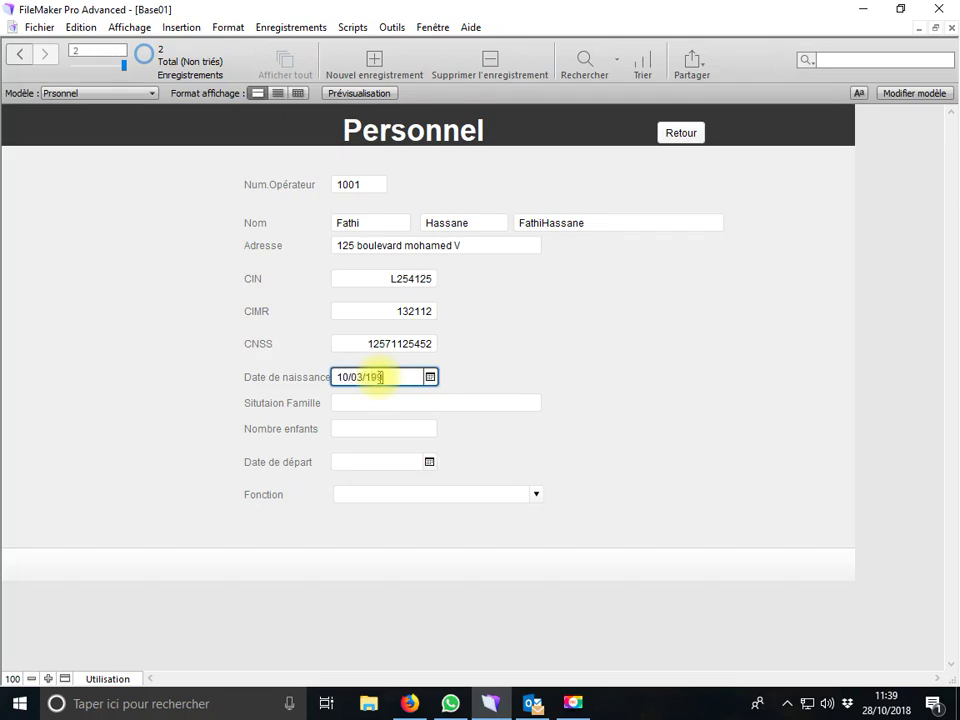
type("2")
left_click(388, 401)
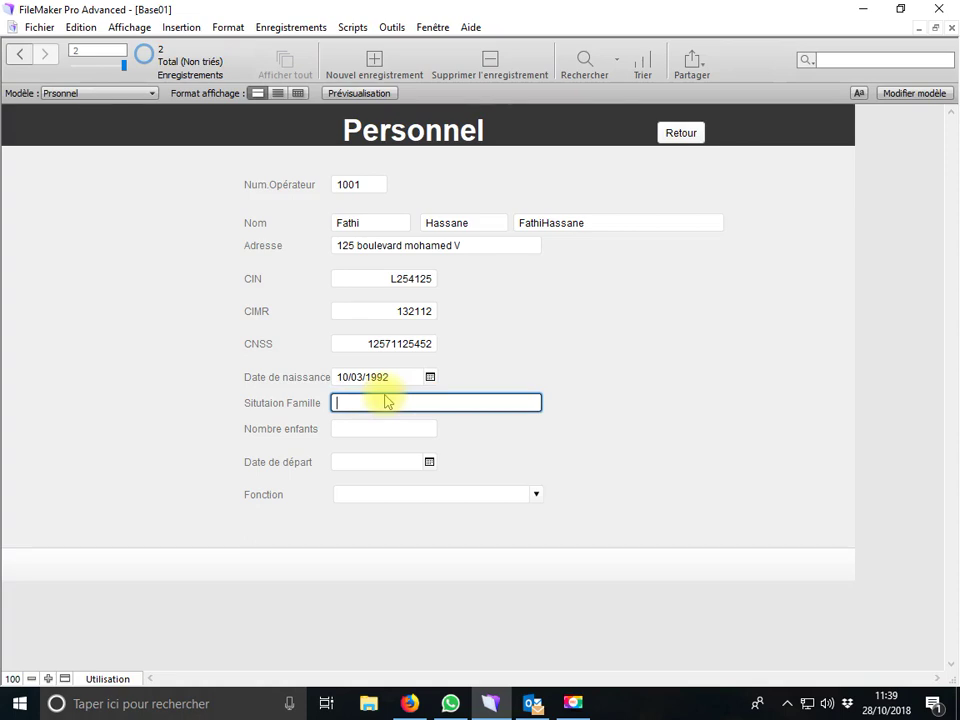
left_click(120, 678)
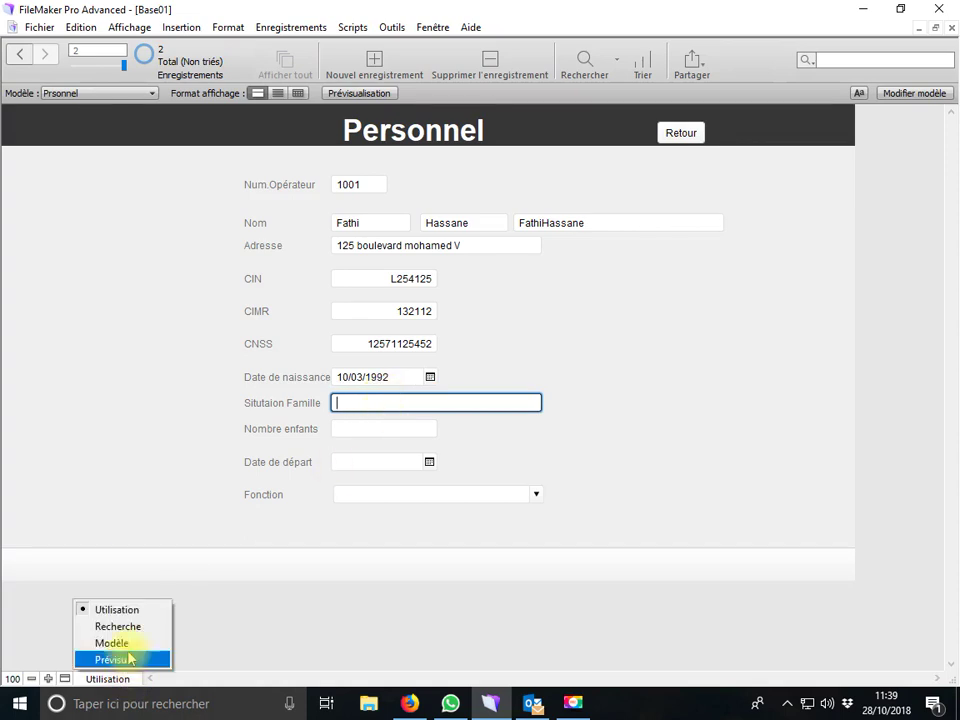
In Layout mode, change the Situation Famille field's control style to a drop-down list
left_click(100, 643)
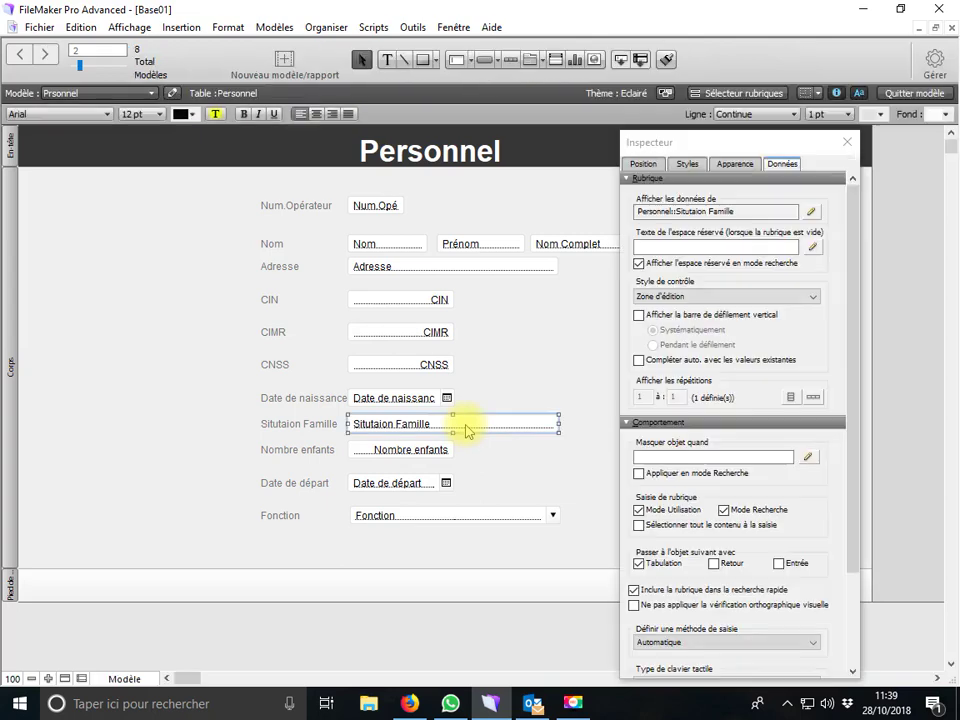
left_click(811, 211)
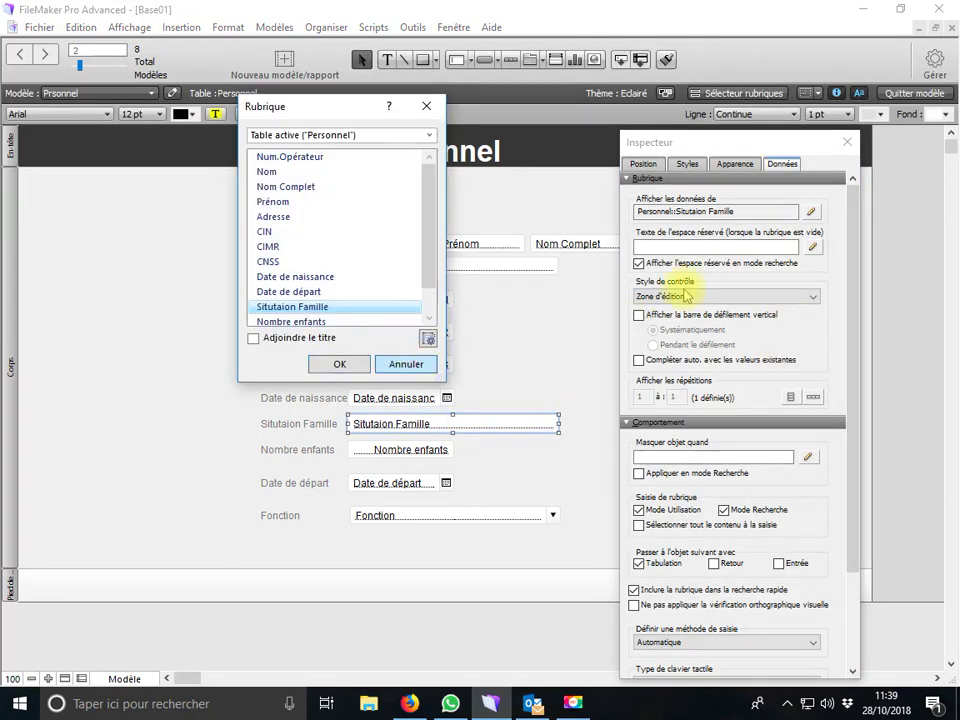
key("Escape")
left_click(688, 296)
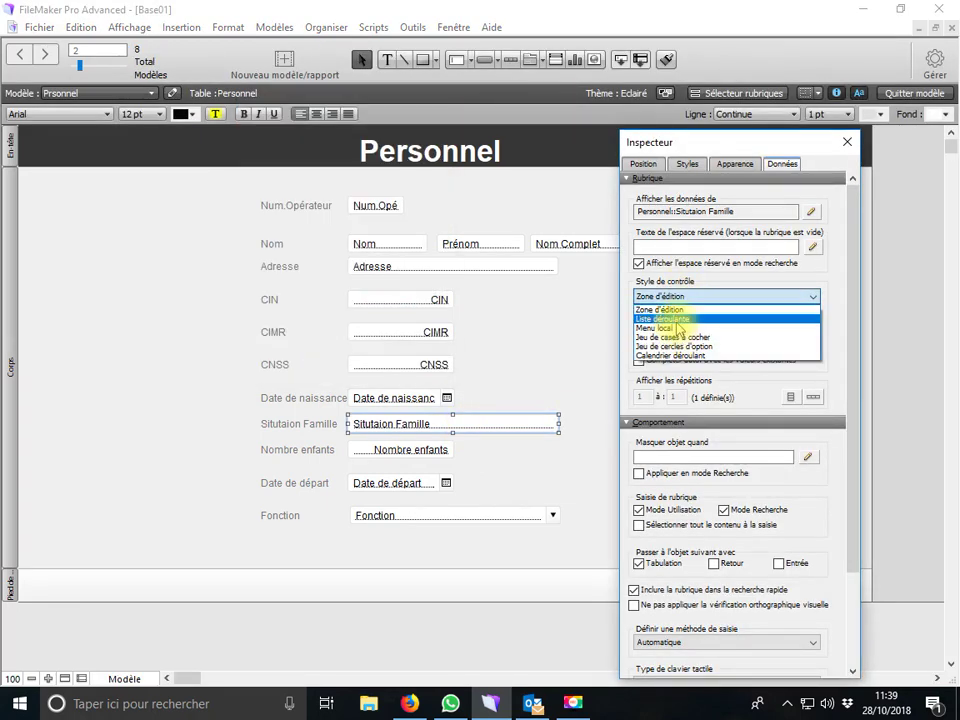
left_click(676, 320)
Create a value list named Famille containing Marié and Célibataire and assign it to the field
left_click(812, 320)
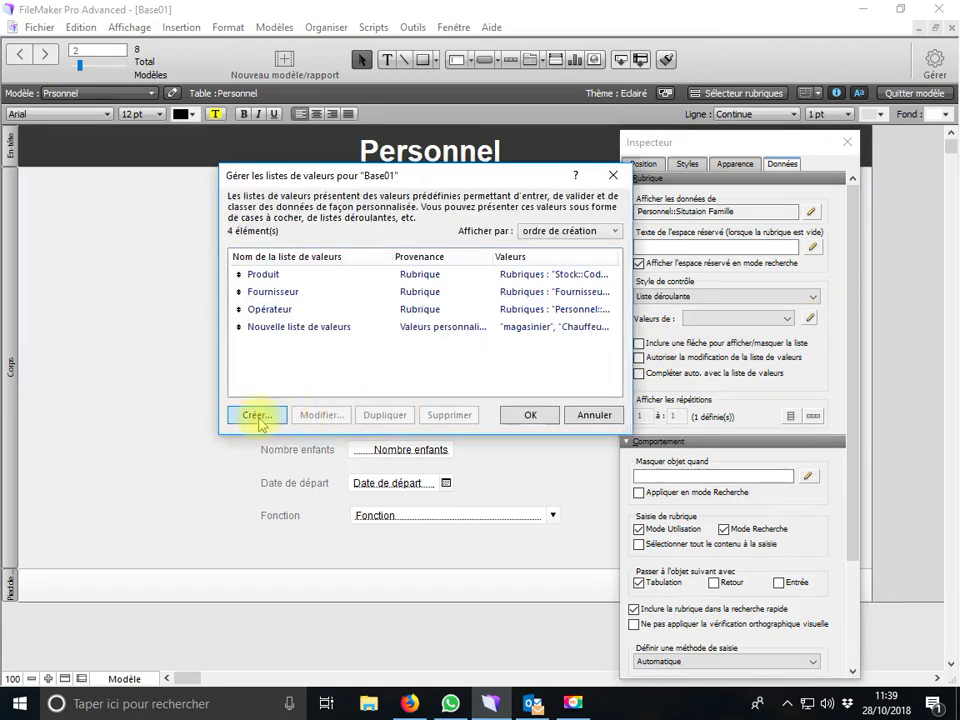
left_click(258, 416)
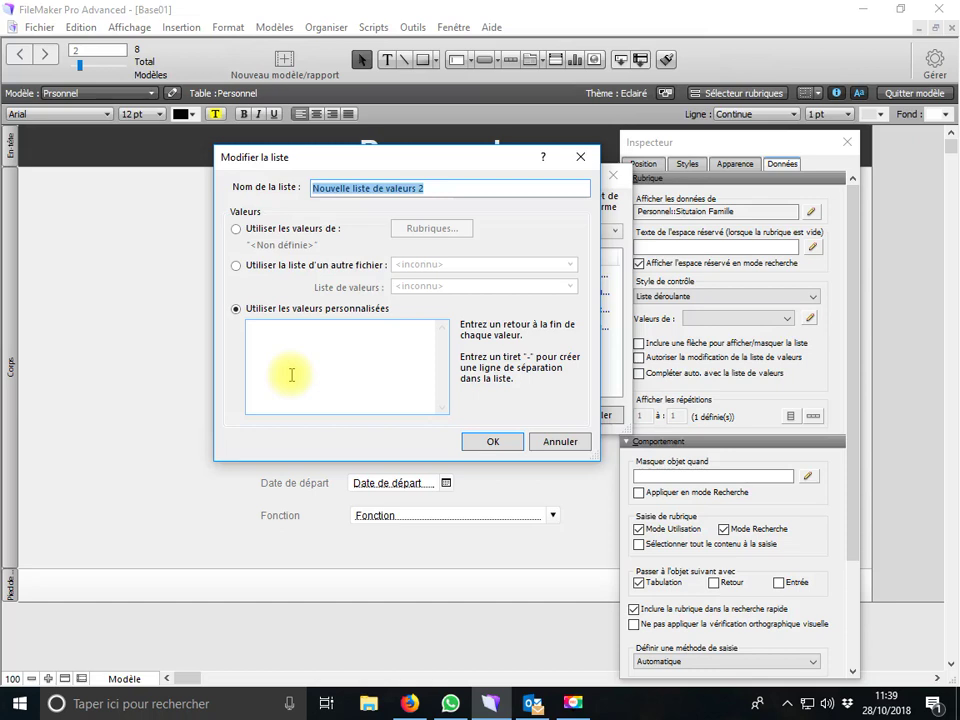
type("Famille")
left_click(293, 374)
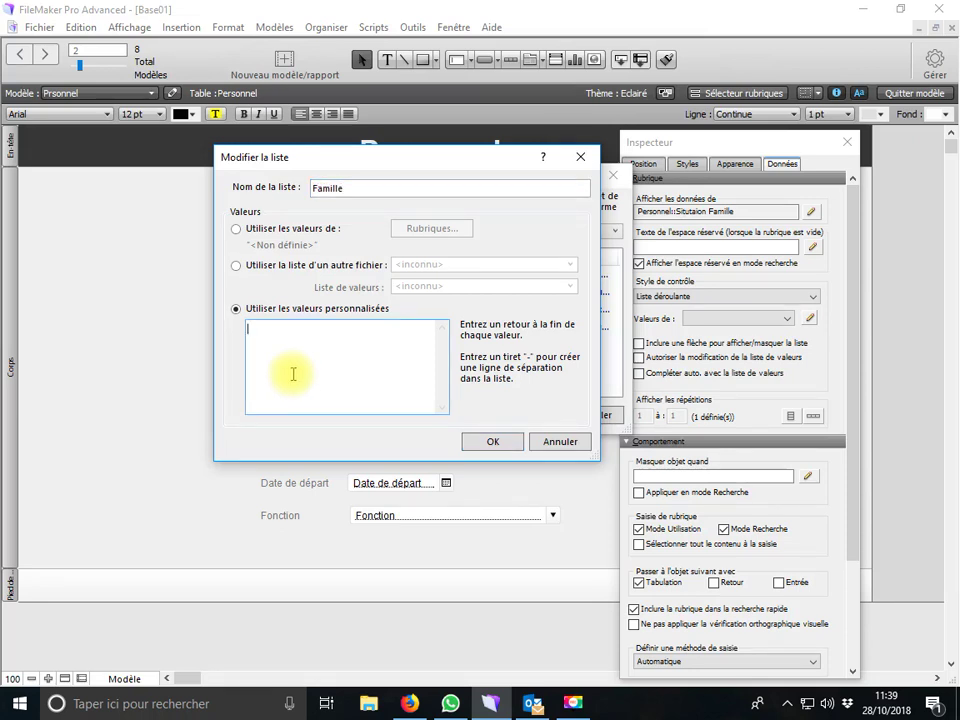
type("Marié")
key("Return")
type("Cé")
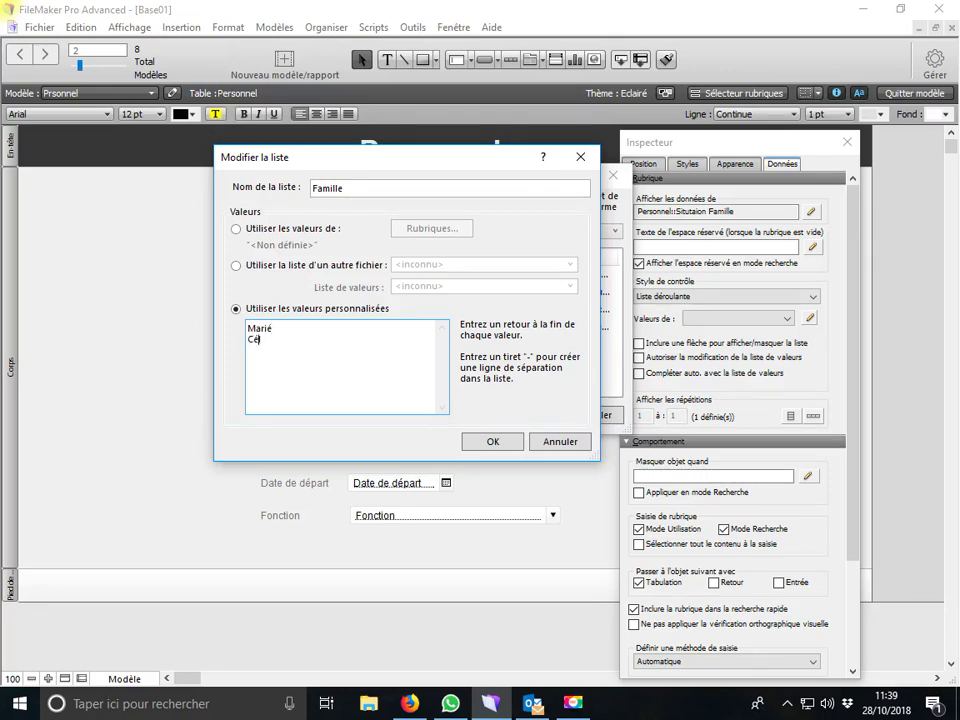
type("libataire")
key("Return")
left_click(495, 443)
left_click(530, 414)
Turn on the list arrow and value editing, then return to Browse mode
left_click(638, 343)
left_click(638, 357)
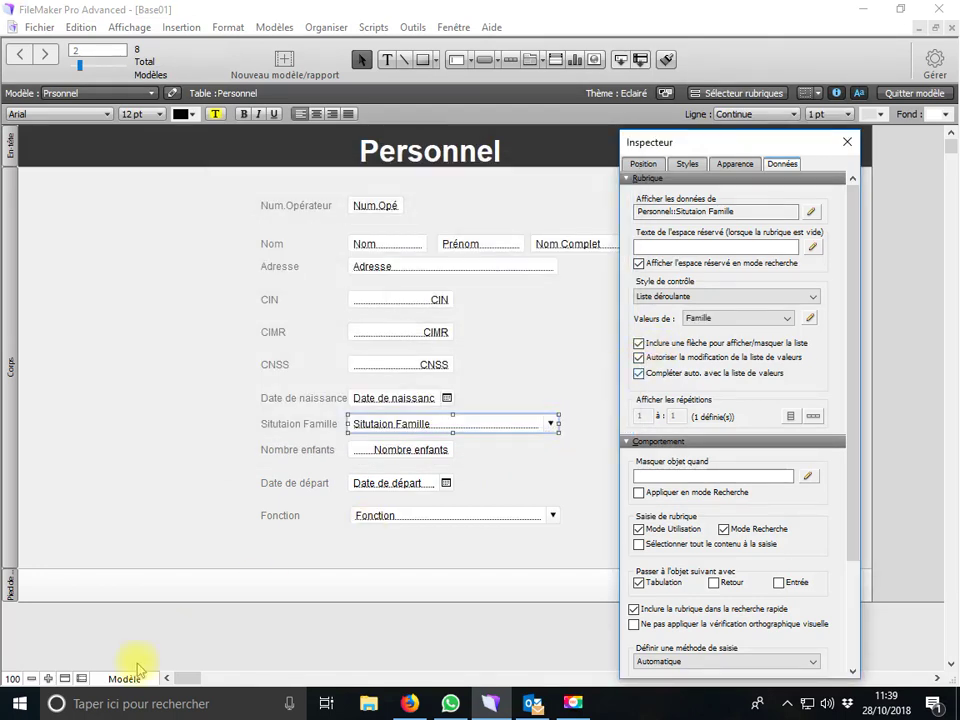
left_click(138, 682)
left_click(141, 607)
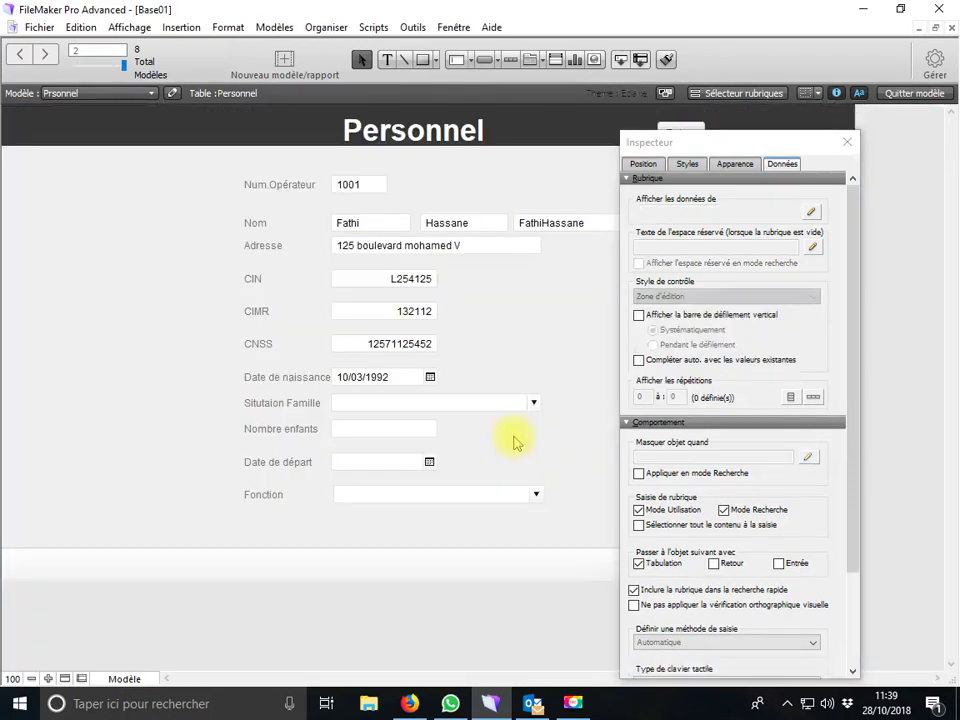
Set Situation Famille to Marié, children to 2 and Fonction to Comptable, then return to Menu Principal
left_click(532, 403)
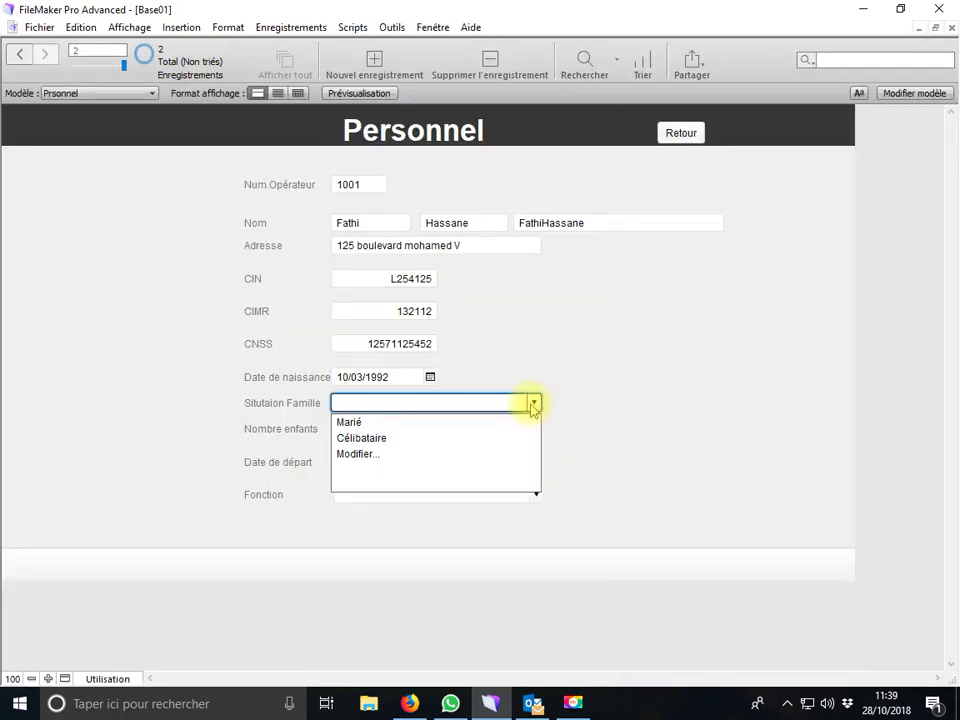
left_click(338, 420)
type("2")
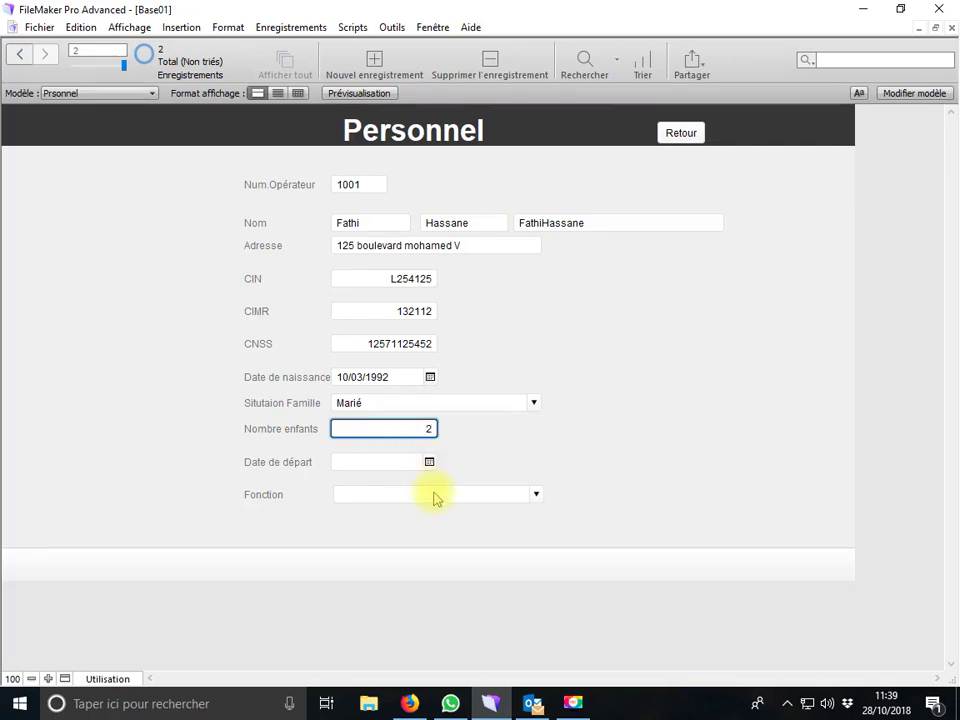
left_click(536, 499)
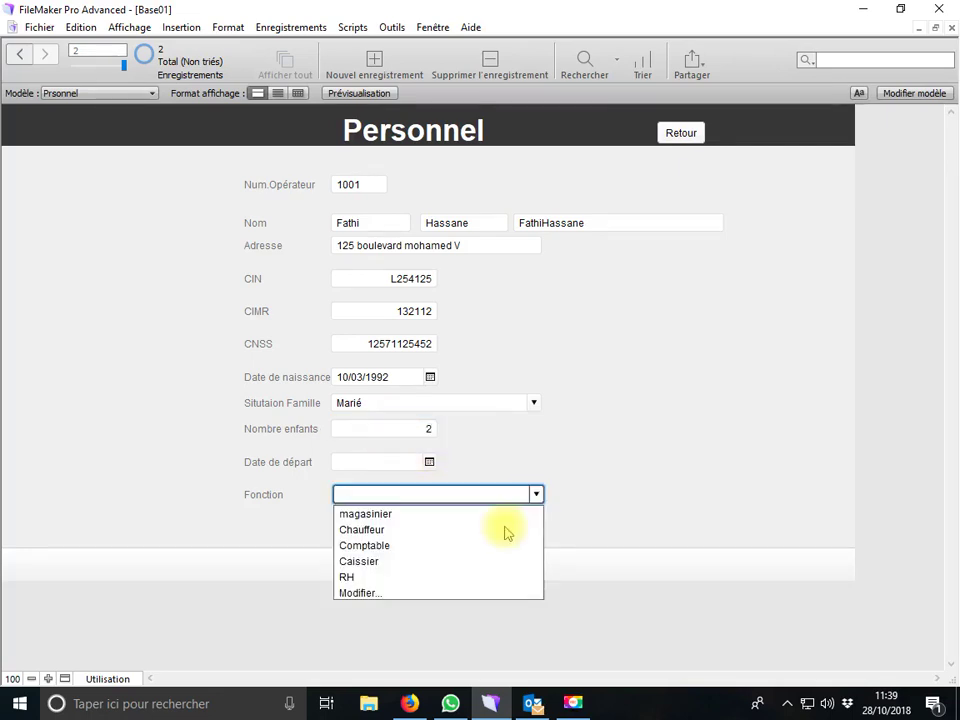
left_click(383, 556)
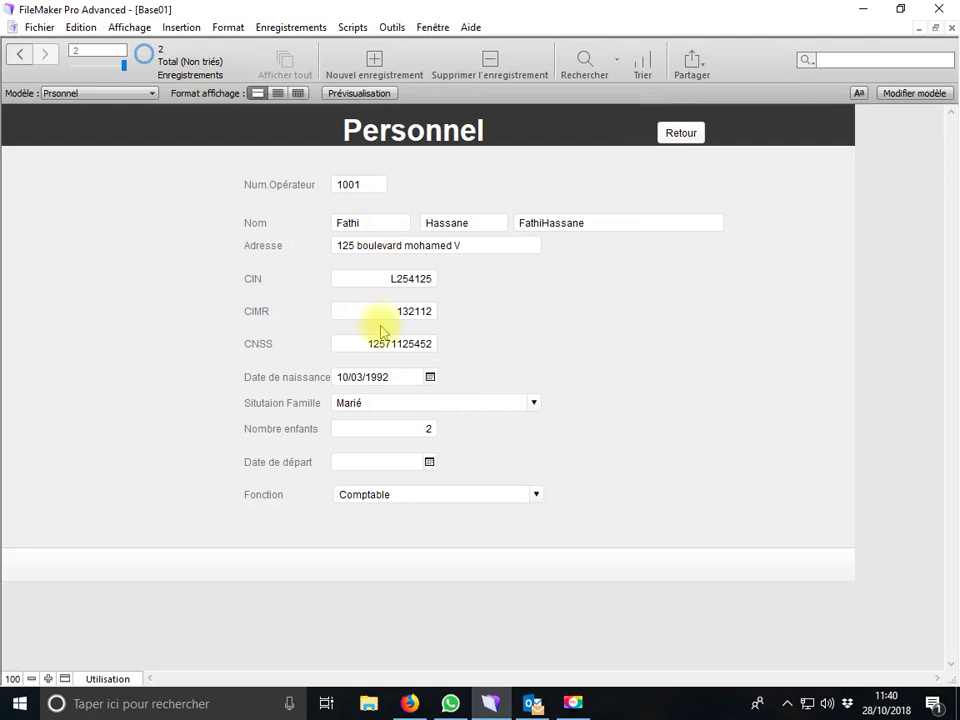
left_click(675, 137)
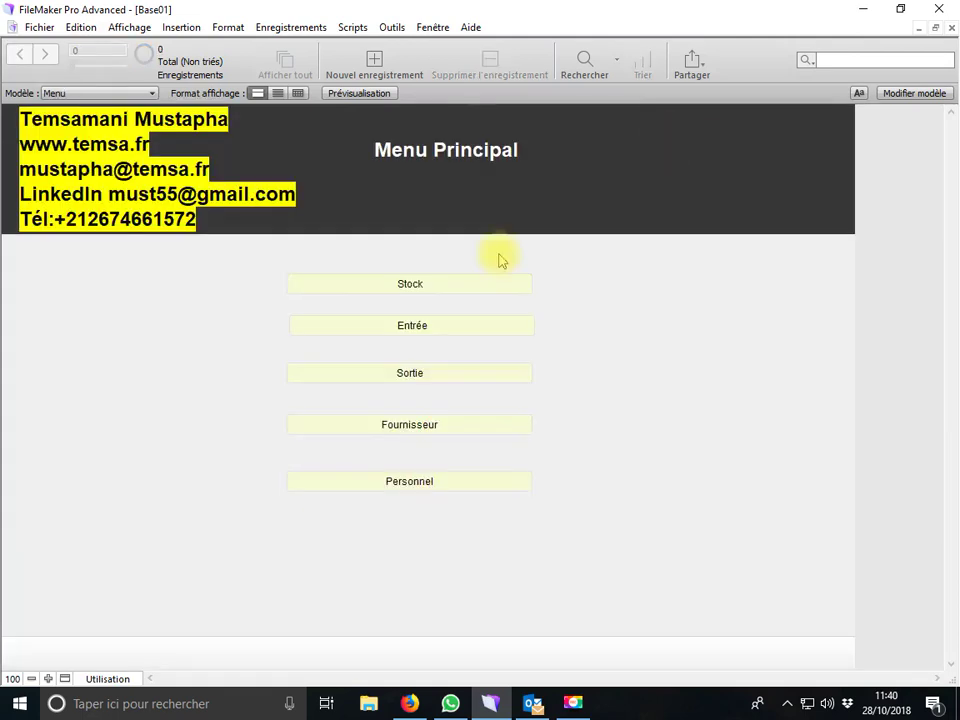
left_click(421, 386)
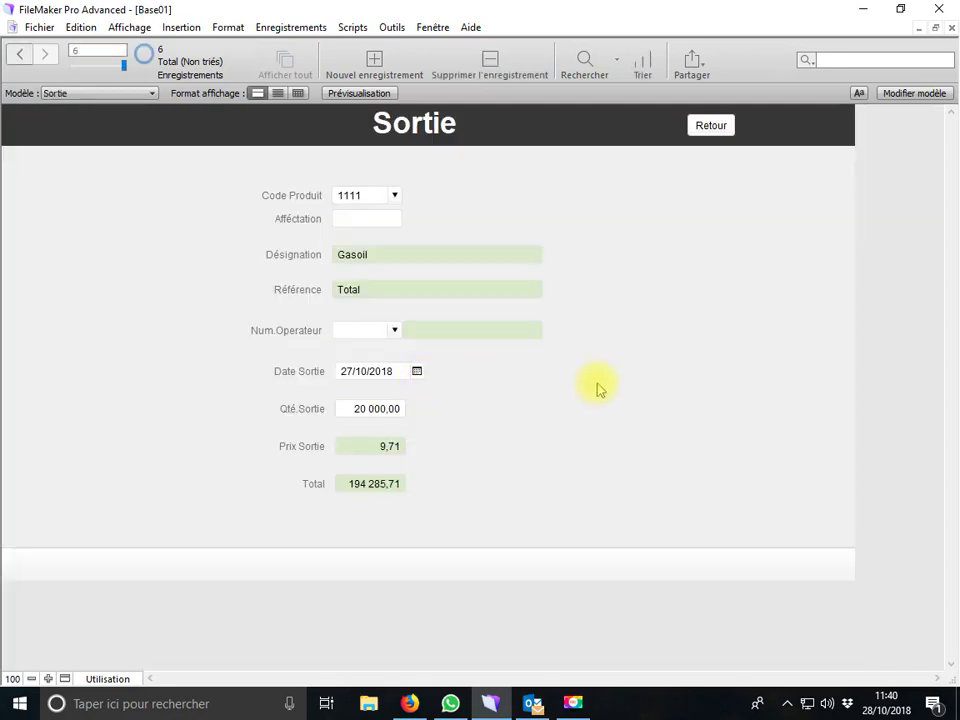
key("ctrl+Up")
key("ctrl+Up")
key("ctrl+Up")
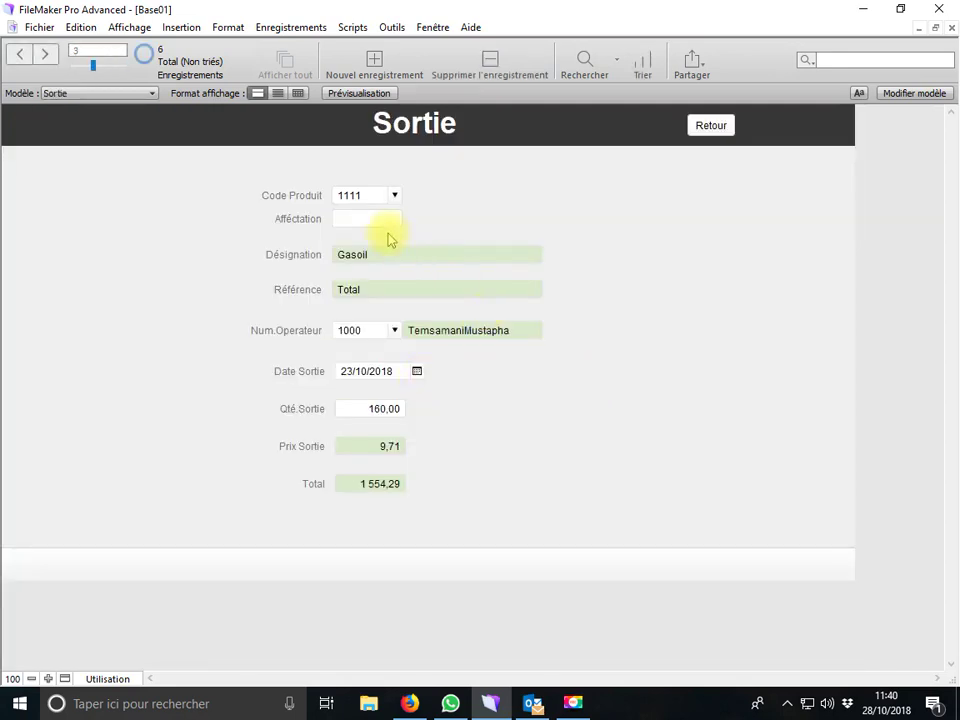
left_click(375, 221)
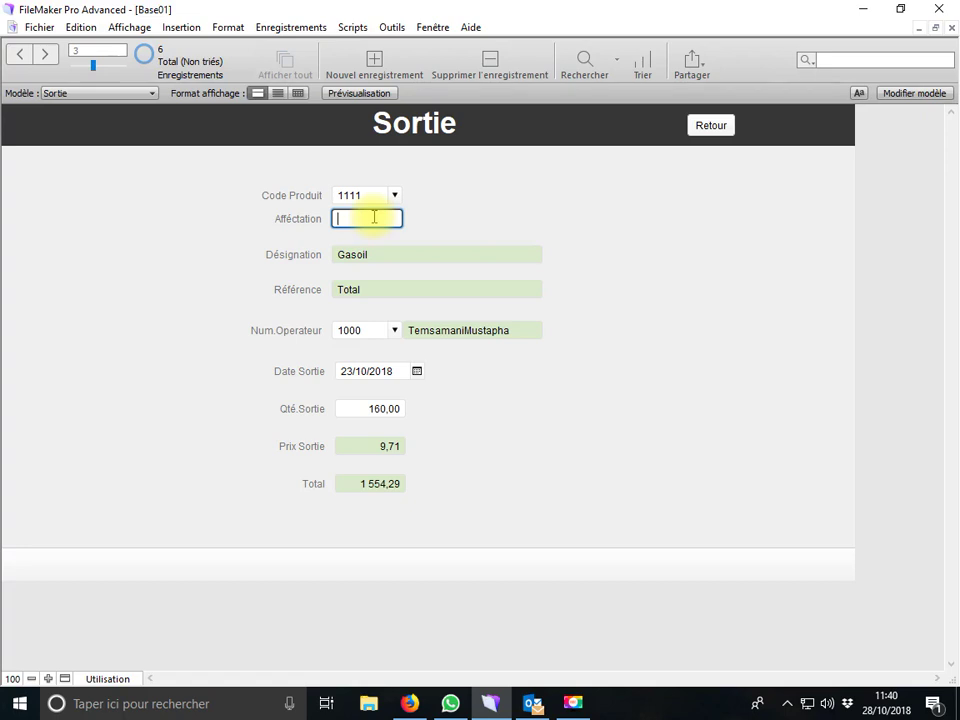
left_click(523, 386)
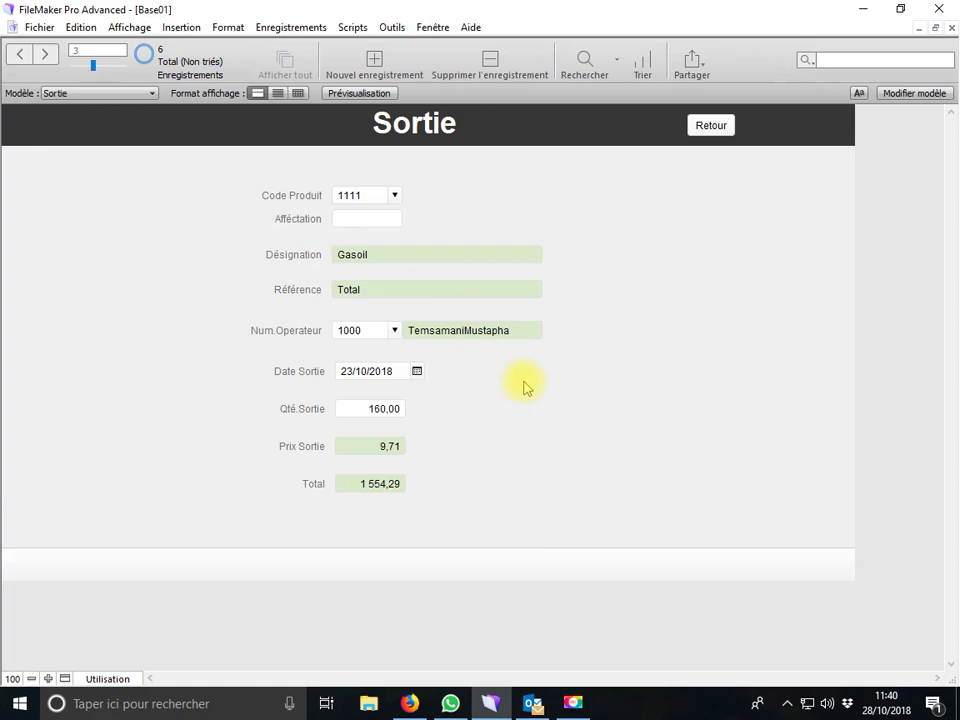
left_click(703, 125)
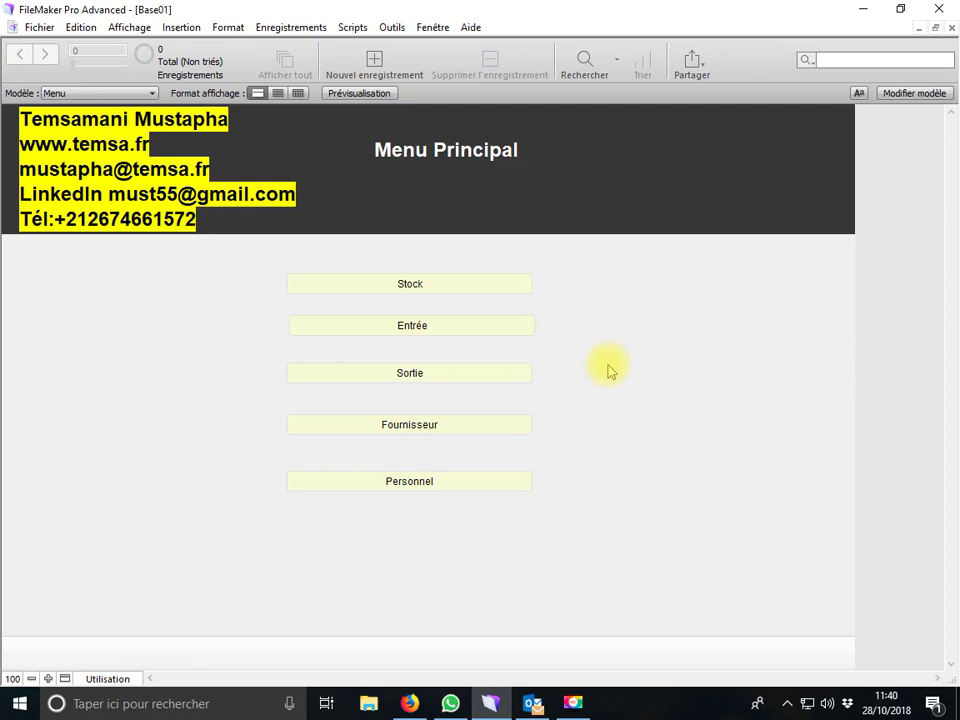